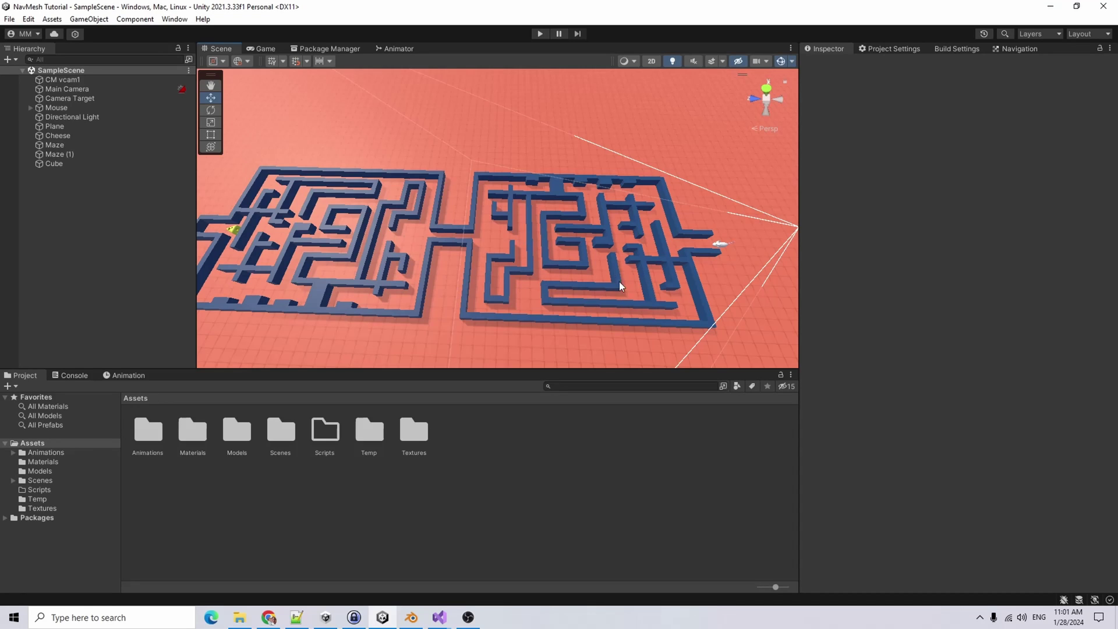
Select Maze, Maze (1) and the Cube together and frame them in the Scene view
alt+drag(583, 269, 662, 264)
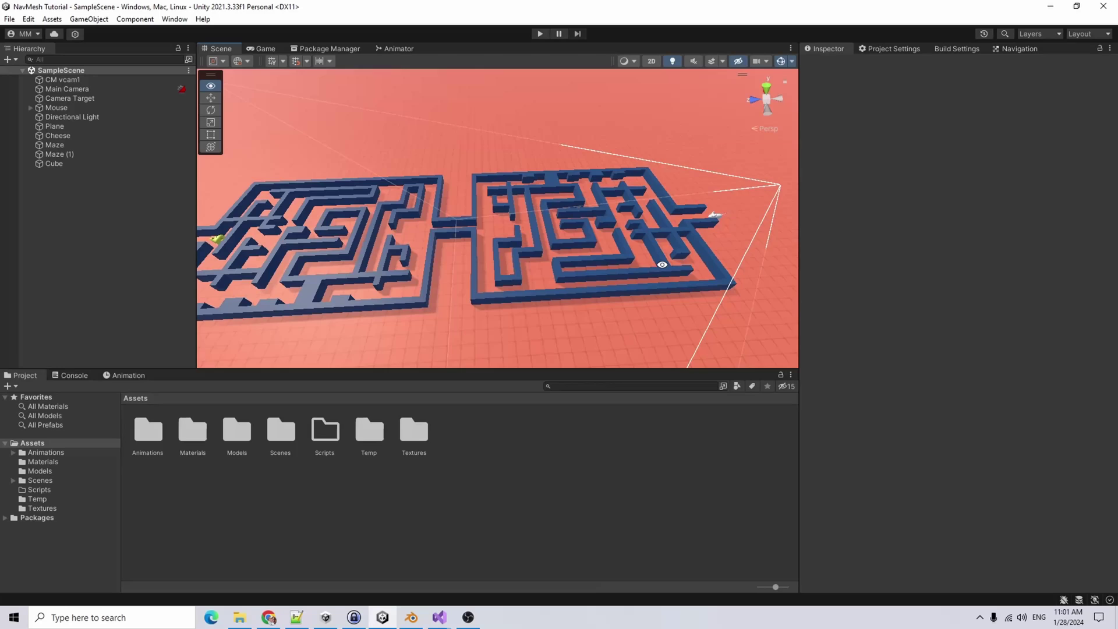
middle_drag(304, 229, 430, 234)
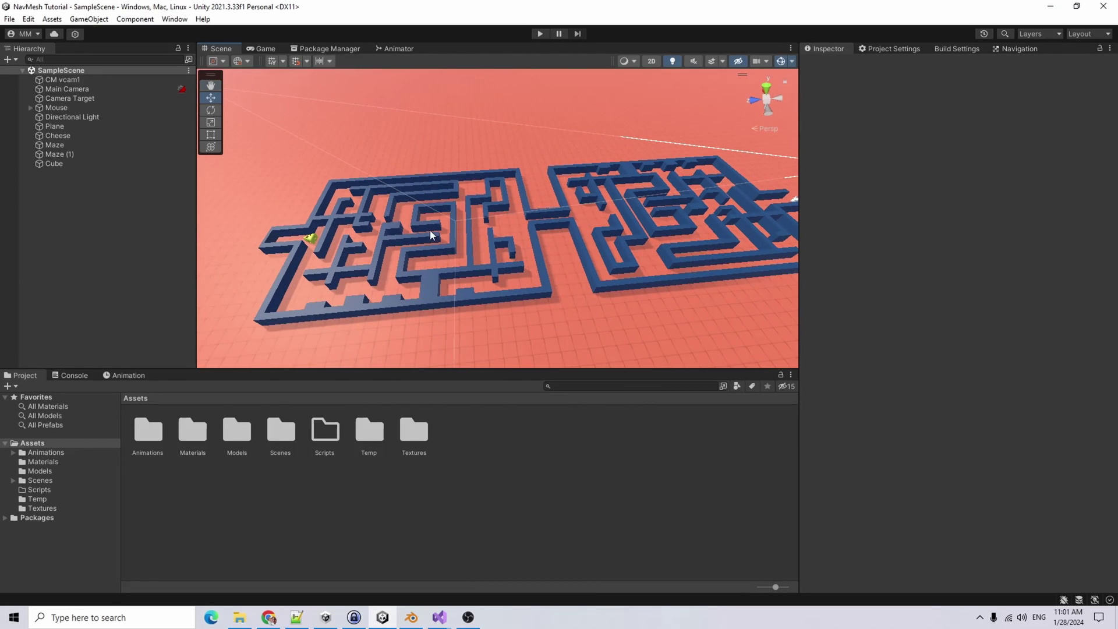
alt+drag(429, 234, 602, 385)
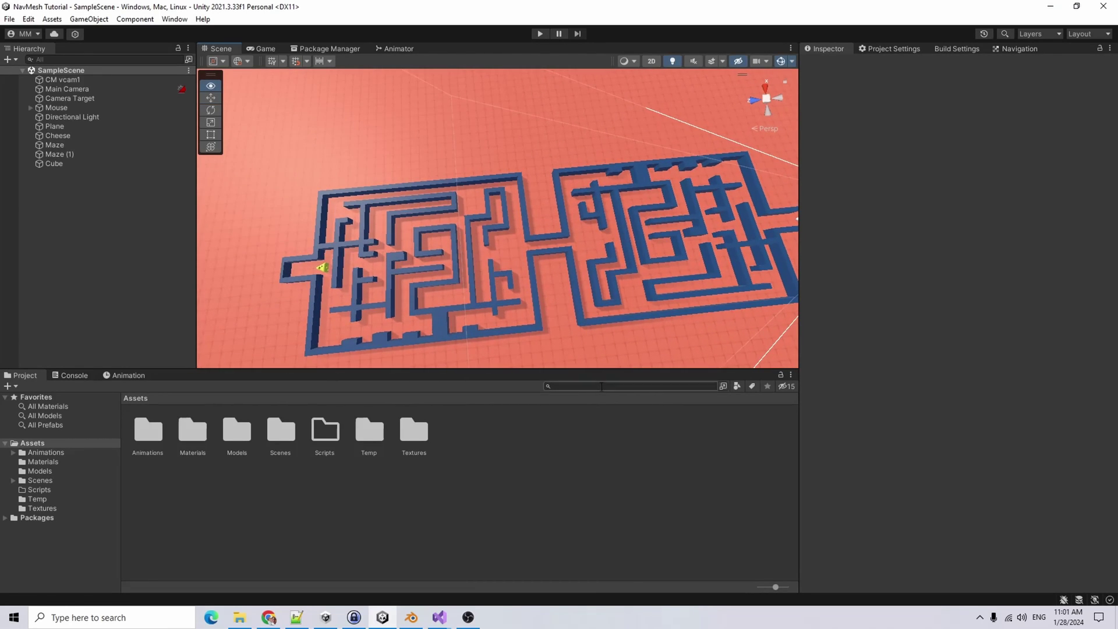
middle_drag(602, 385, 538, 302)
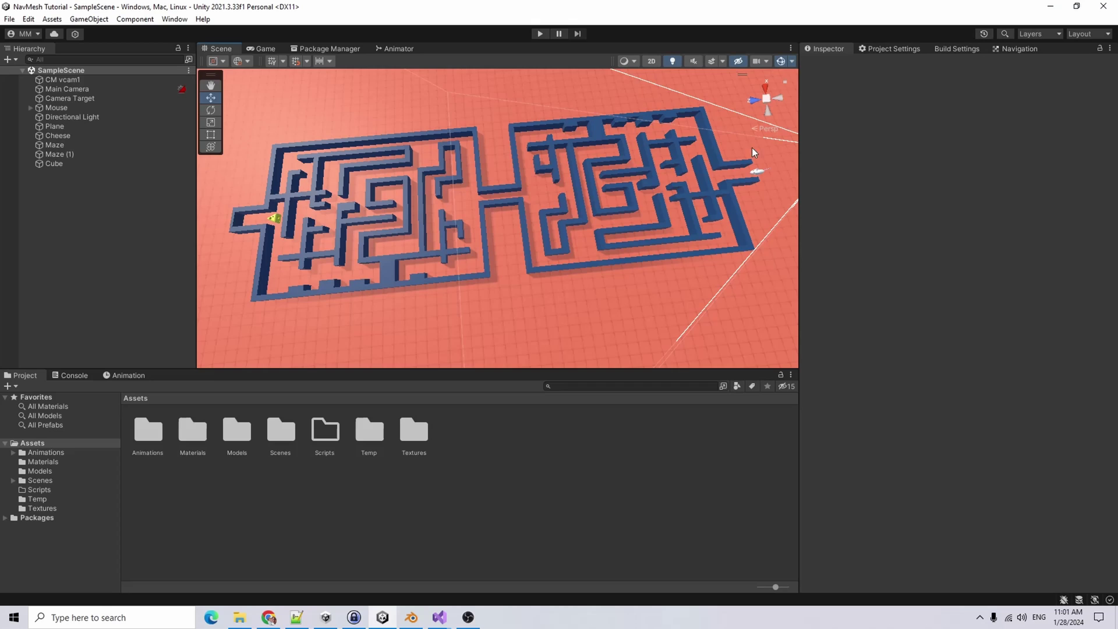
alt+drag(393, 212, 315, 192)
click(55, 144)
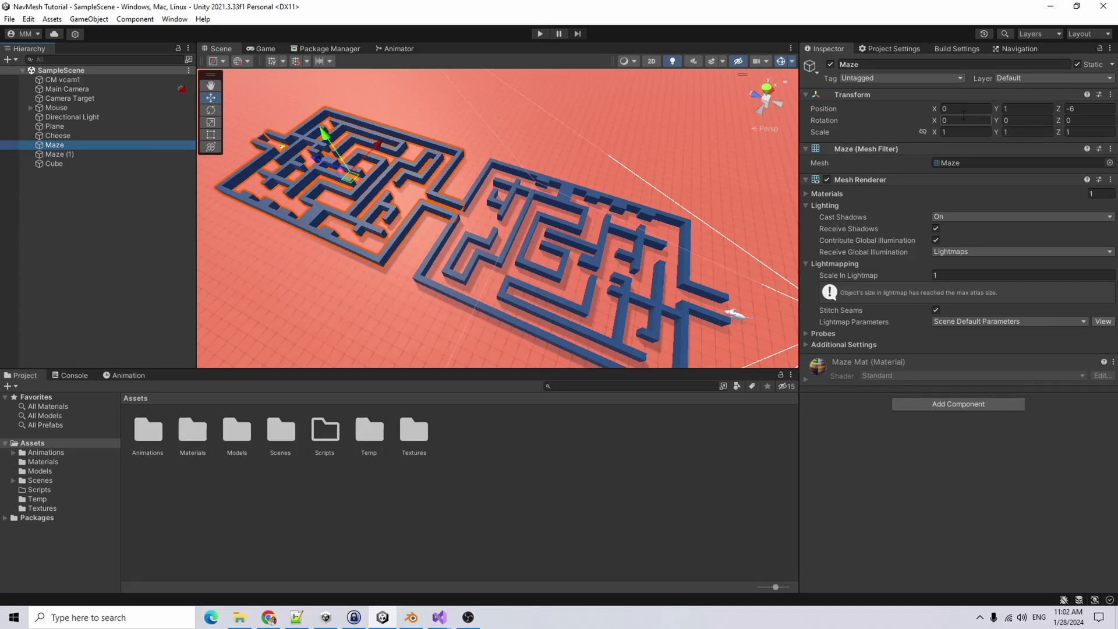
click(1111, 65)
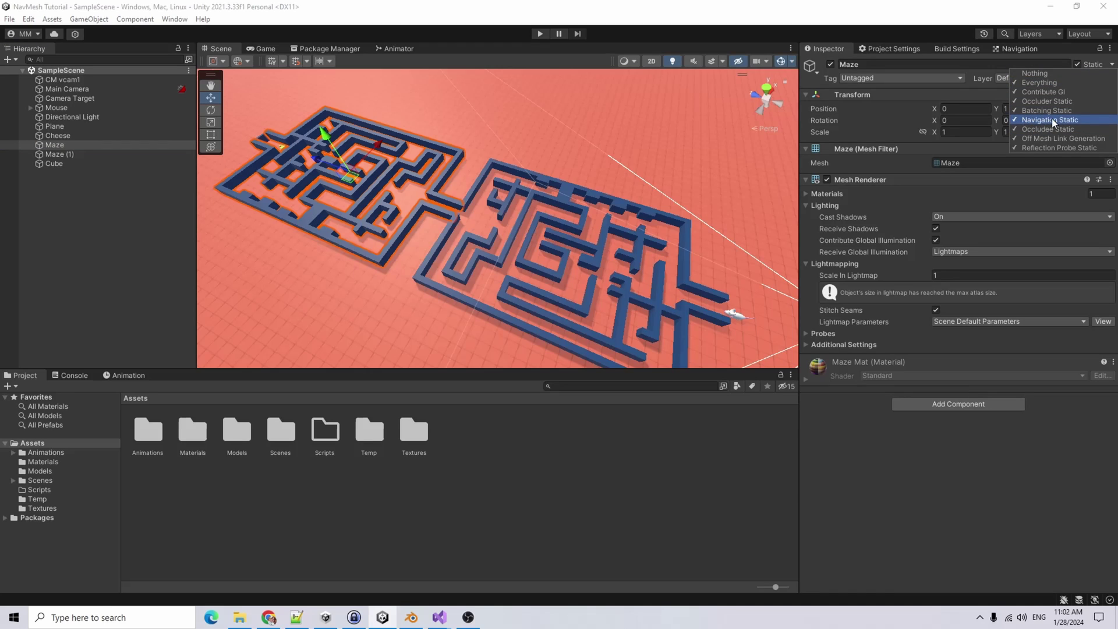
click(76, 153)
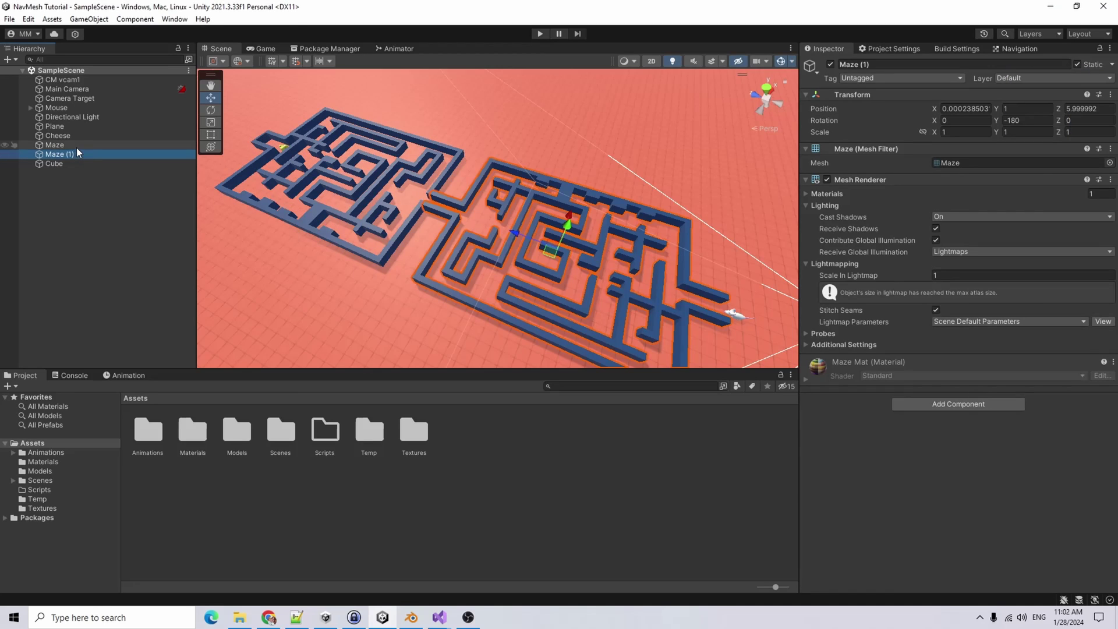
ctrl+click(78, 146)
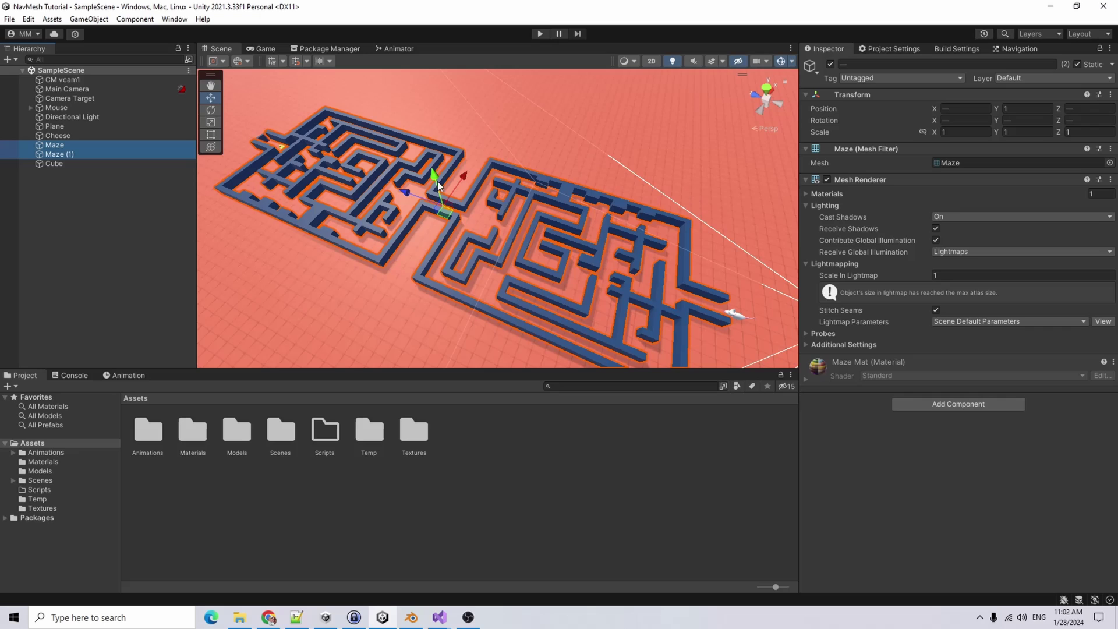
ctrl+click(57, 163)
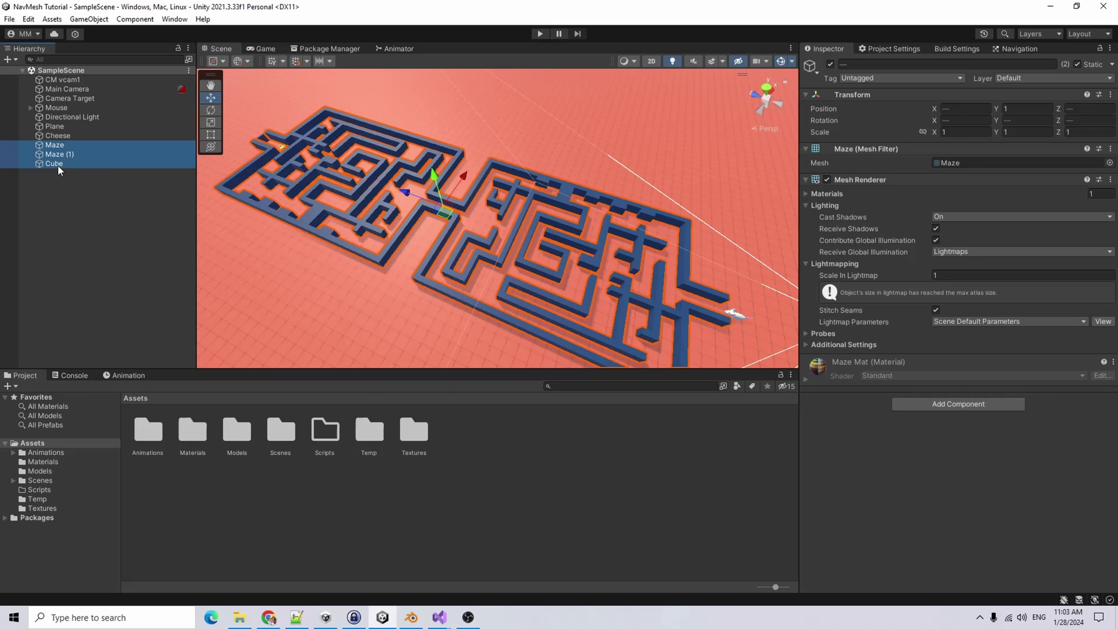
middle_drag(245, 129, 466, 187)
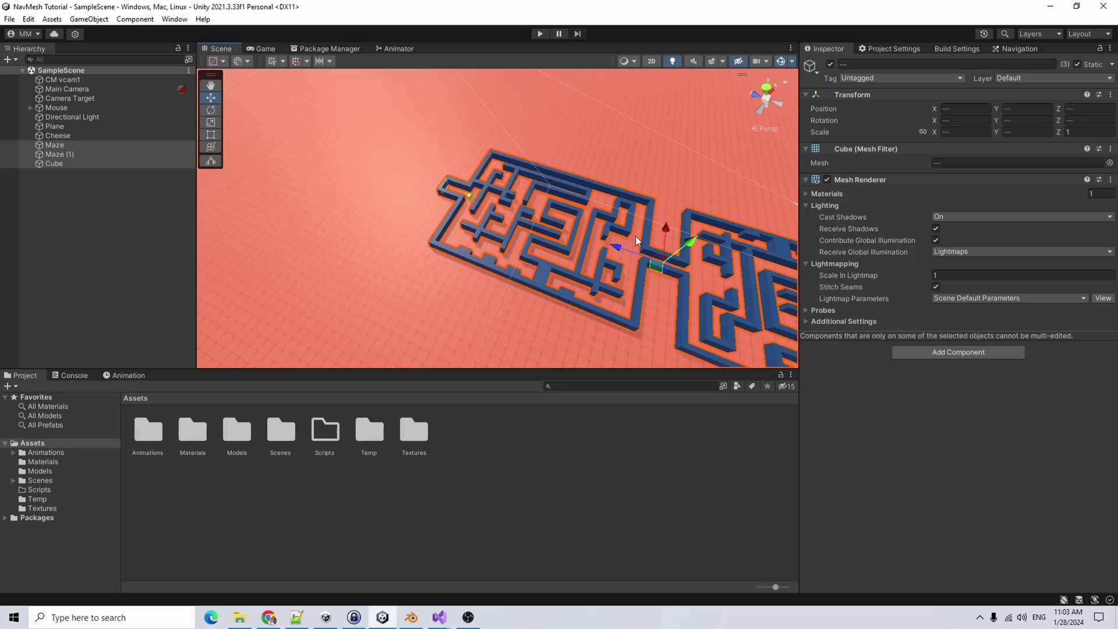
key(f)
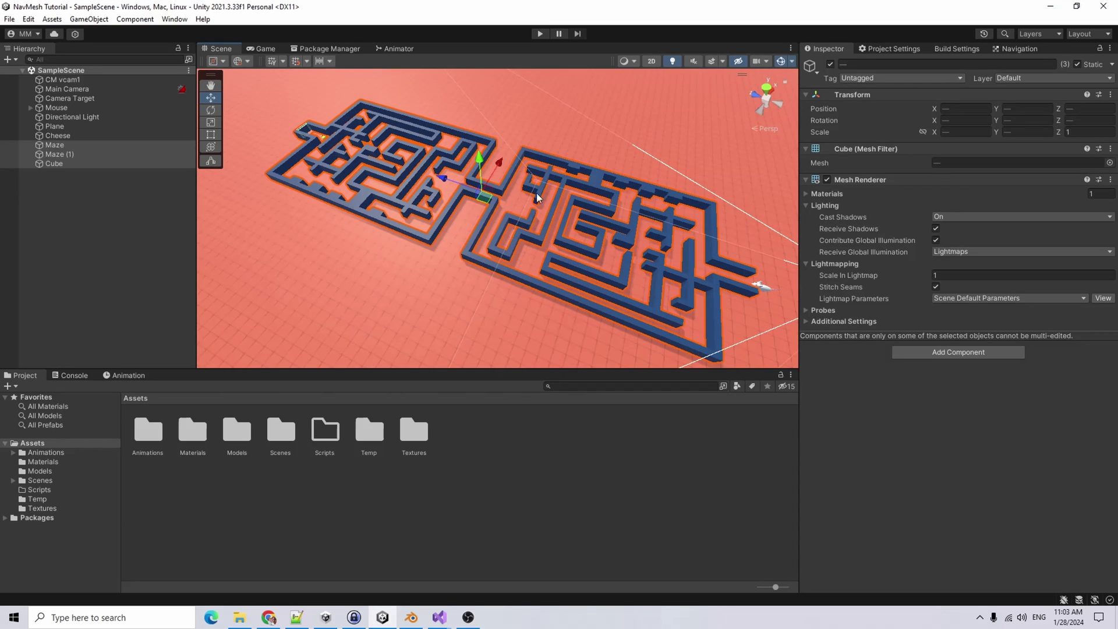
Flag Maze, Maze (1) and the Cube as Navigation Static
click(55, 145)
shift+click(64, 164)
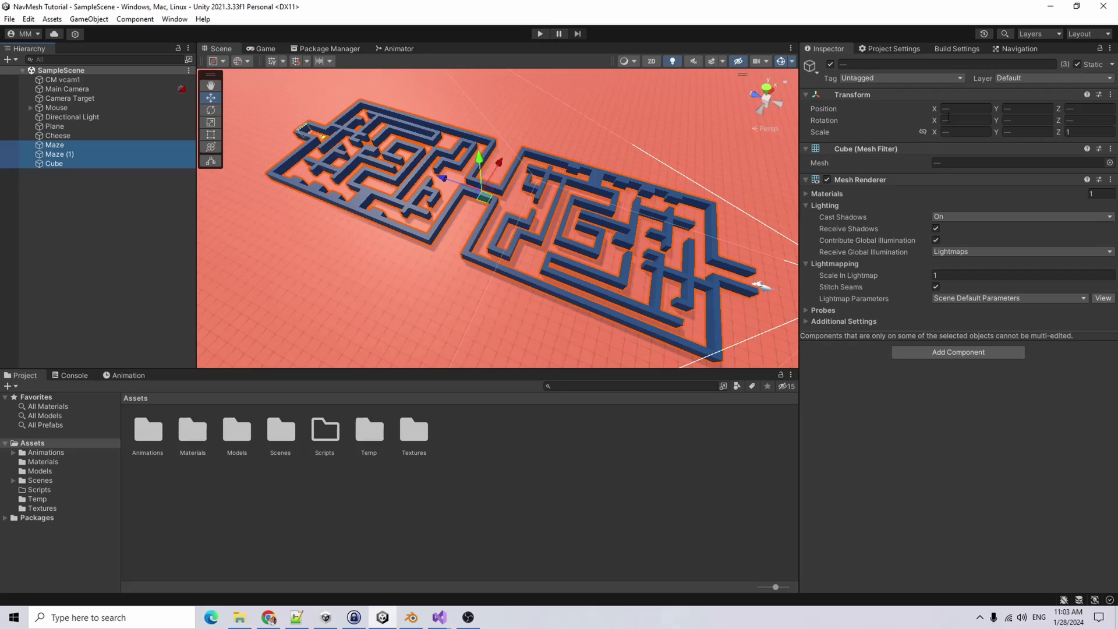
click(1113, 64)
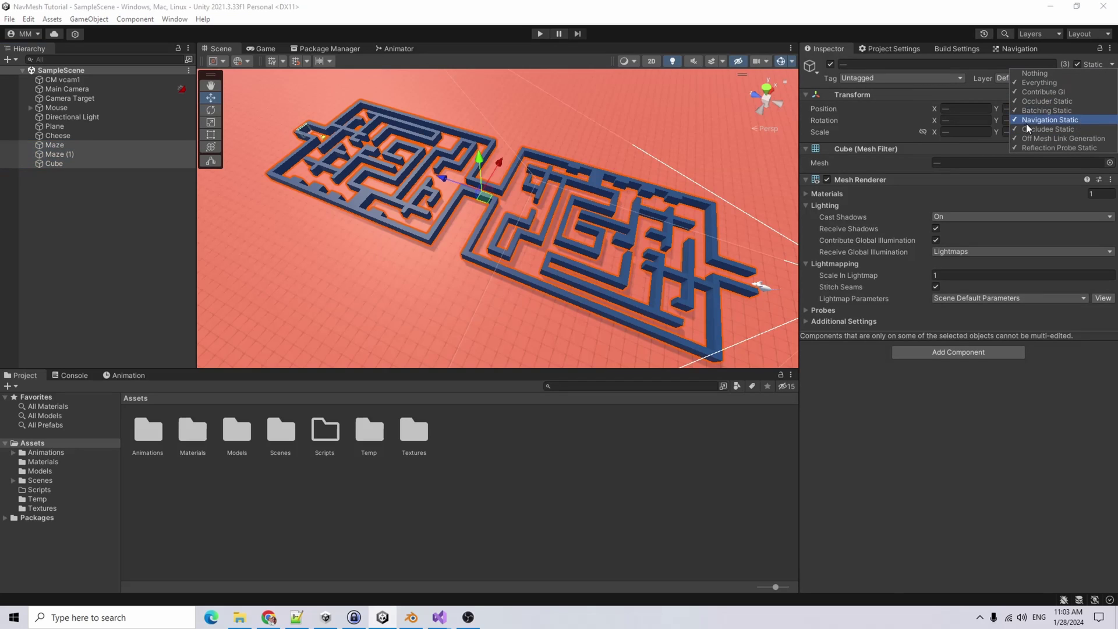
click(1047, 120)
Flag the Plane floor as Navigation Static
click(438, 304)
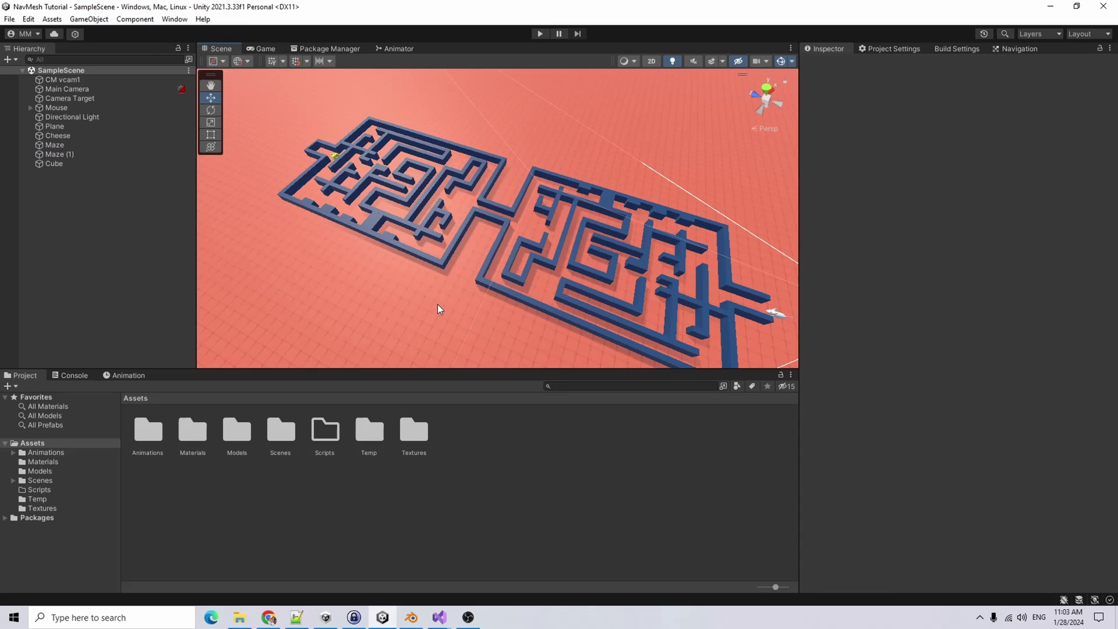
click(82, 128)
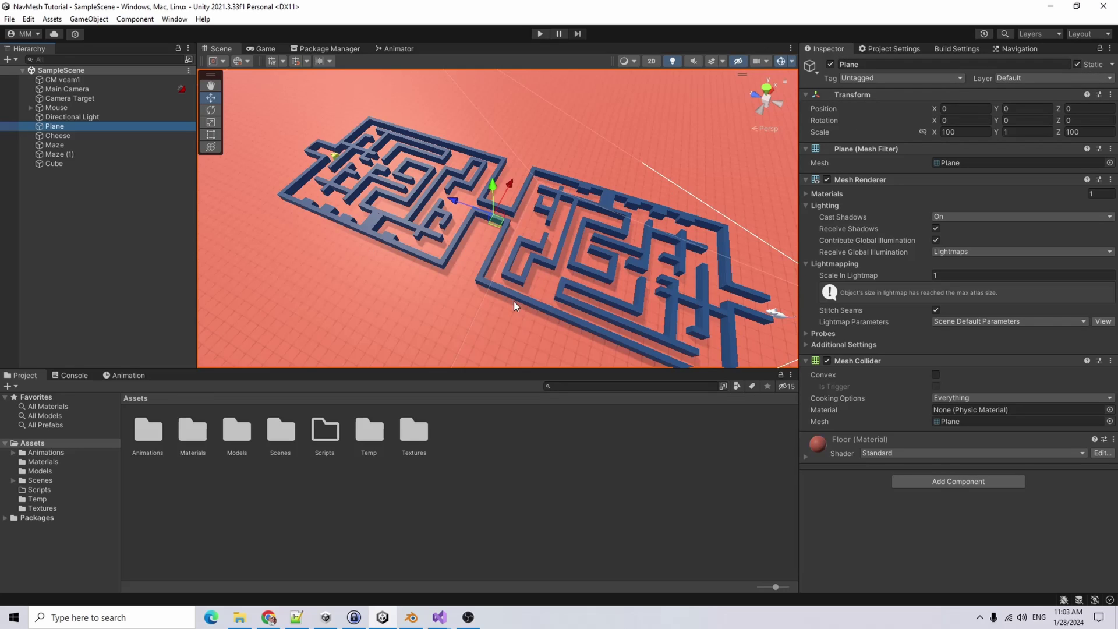
click(1113, 64)
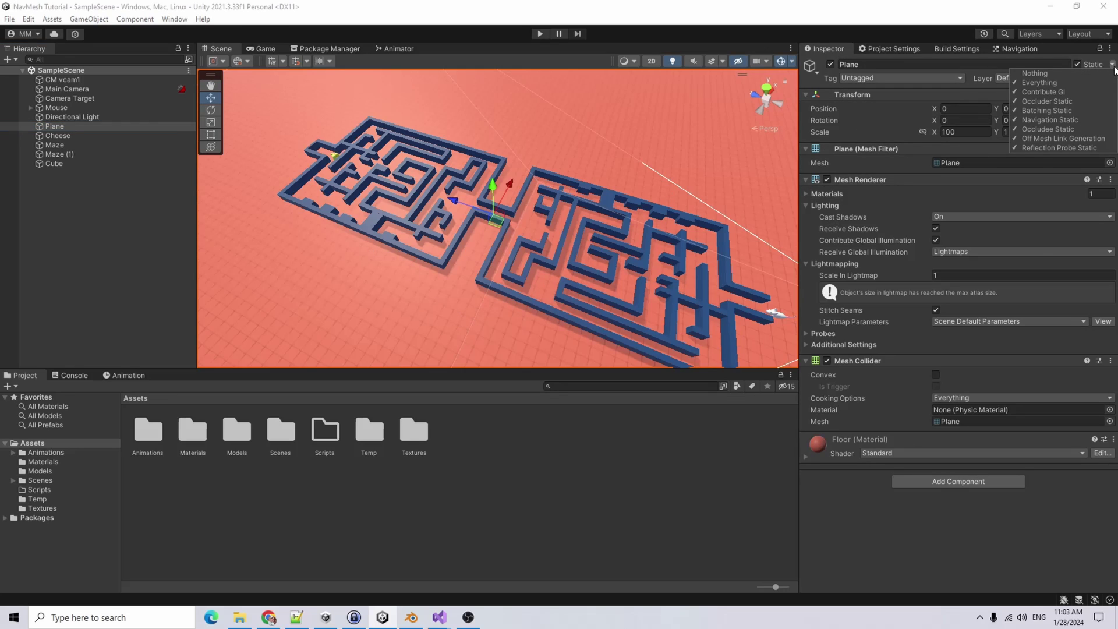
click(1081, 118)
click(60, 207)
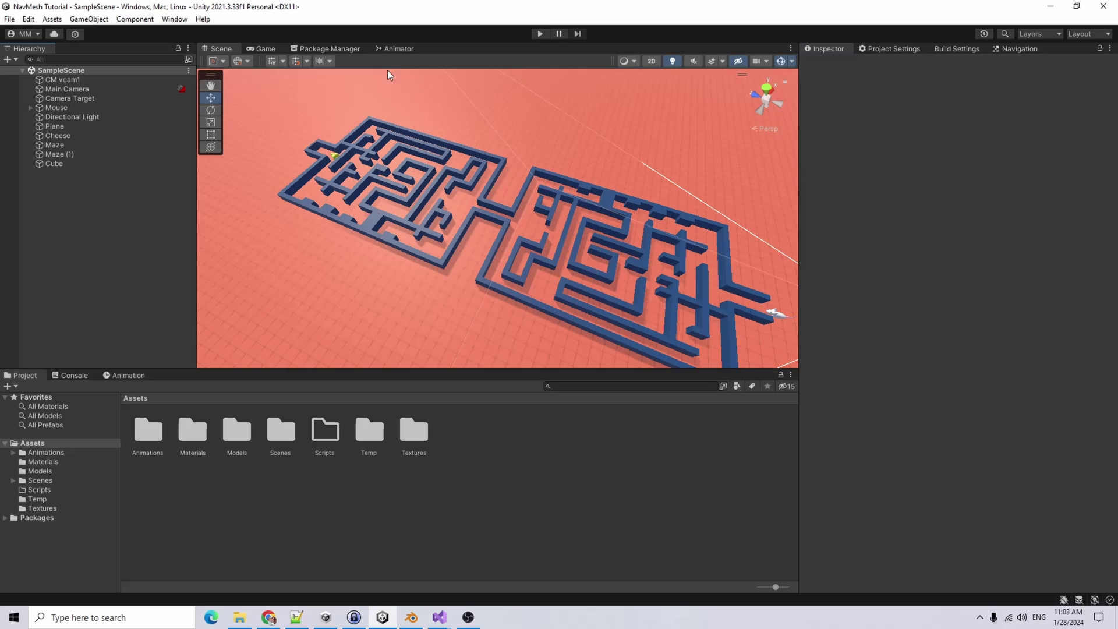
Show the Navigation window's Bake settings via Window > AI and clear the existing baked NavMesh
click(176, 19)
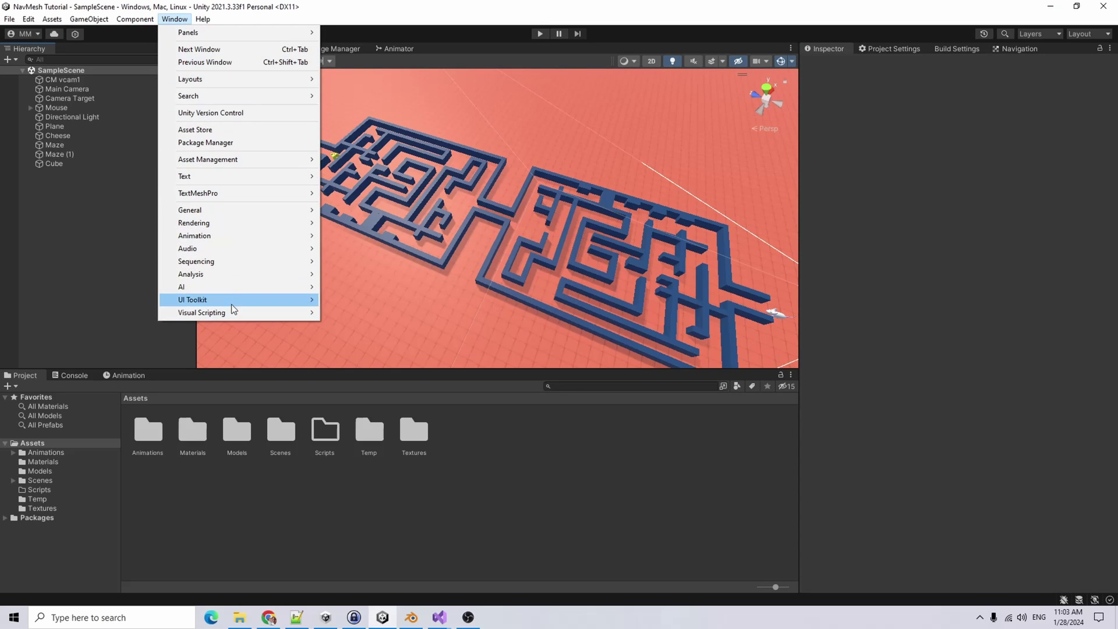
mouse_move(221, 285)
click(357, 287)
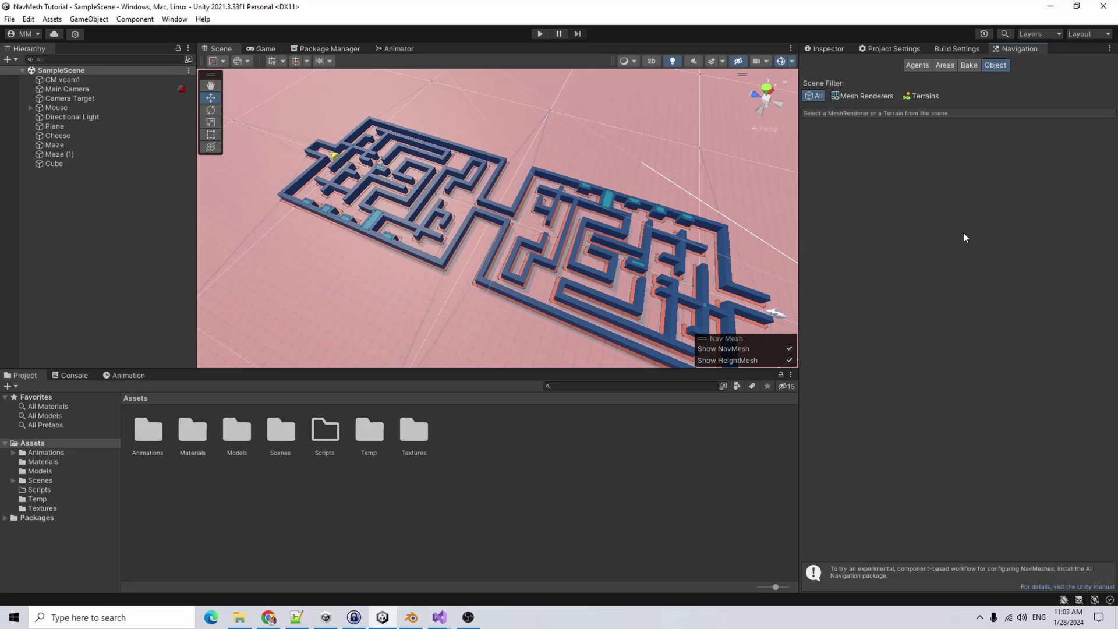
scroll(357, 205, up, 3)
right_drag(357, 204, 443, 221)
click(966, 67)
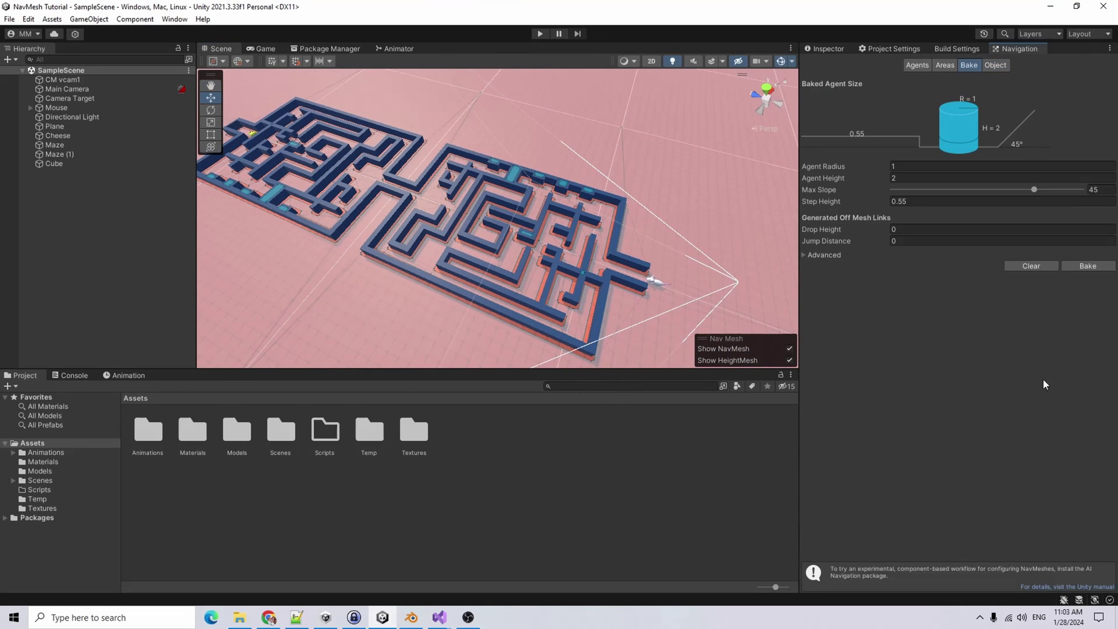
click(1031, 266)
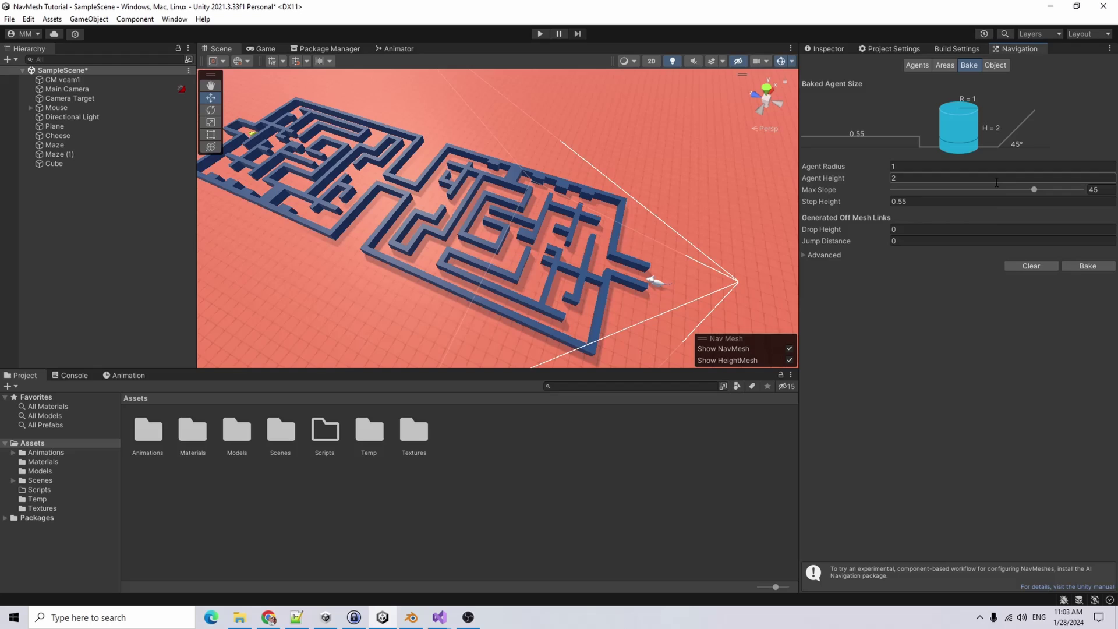
Bake the NavMesh, then orbit and zoom to inspect the walkable overlay in the maze corridors
click(1098, 267)
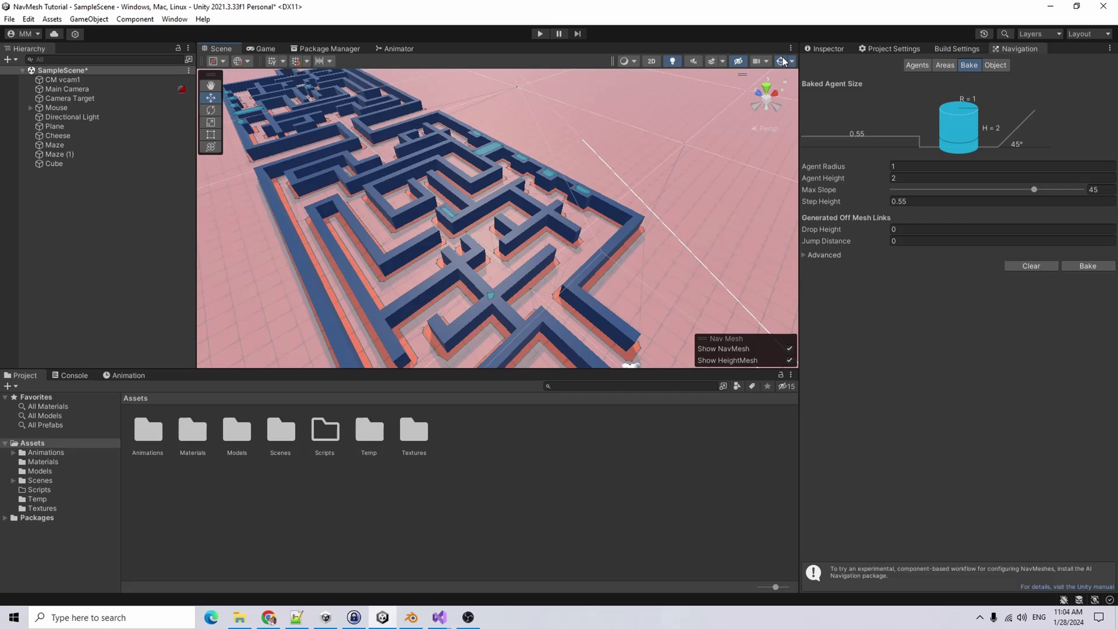
middle_drag(780, 79, 358, 235)
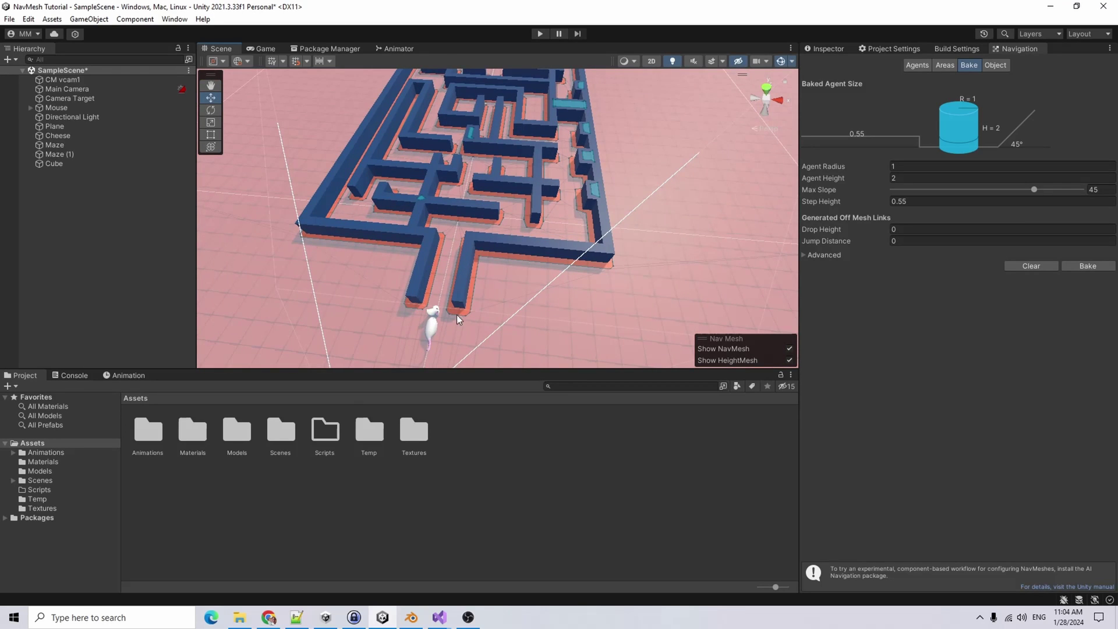
middle_drag(705, 166, 524, 251)
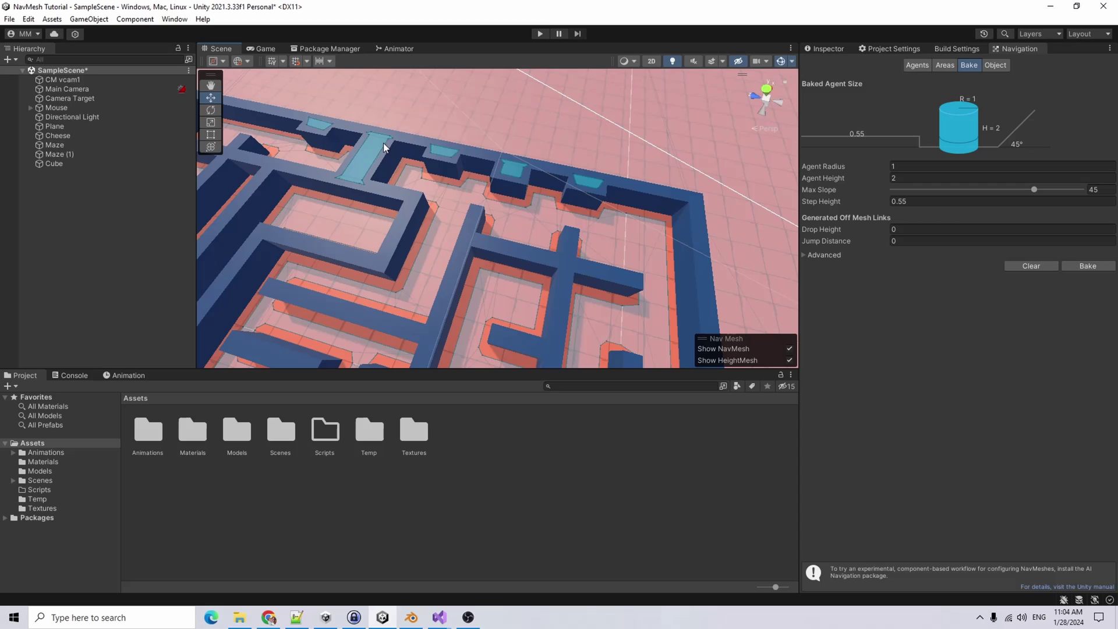
scroll(526, 289, down, 5)
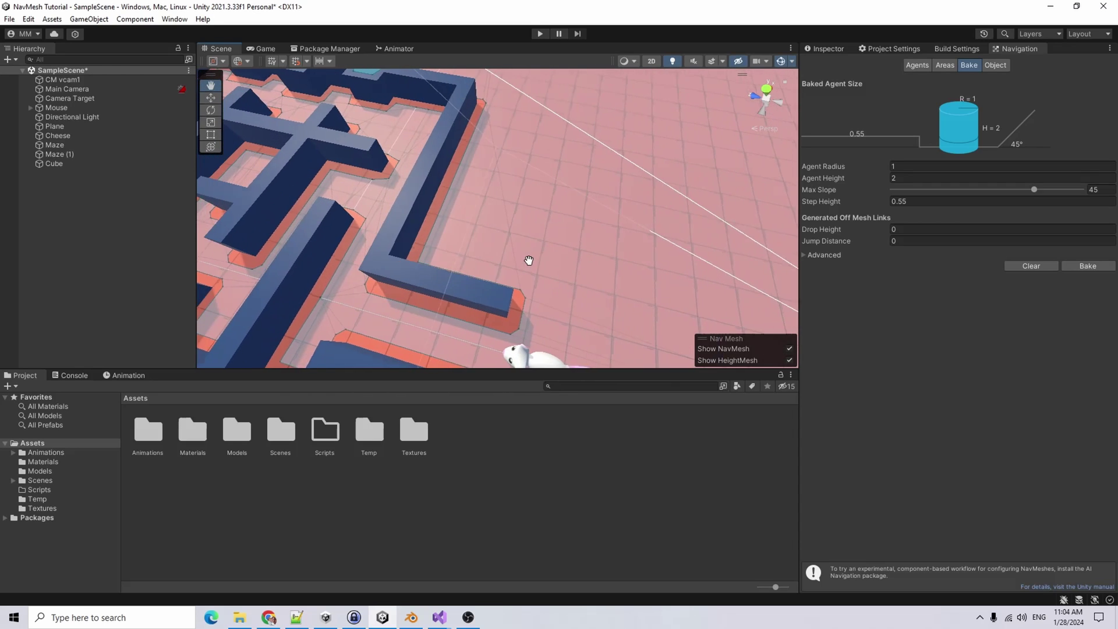
click(847, 166)
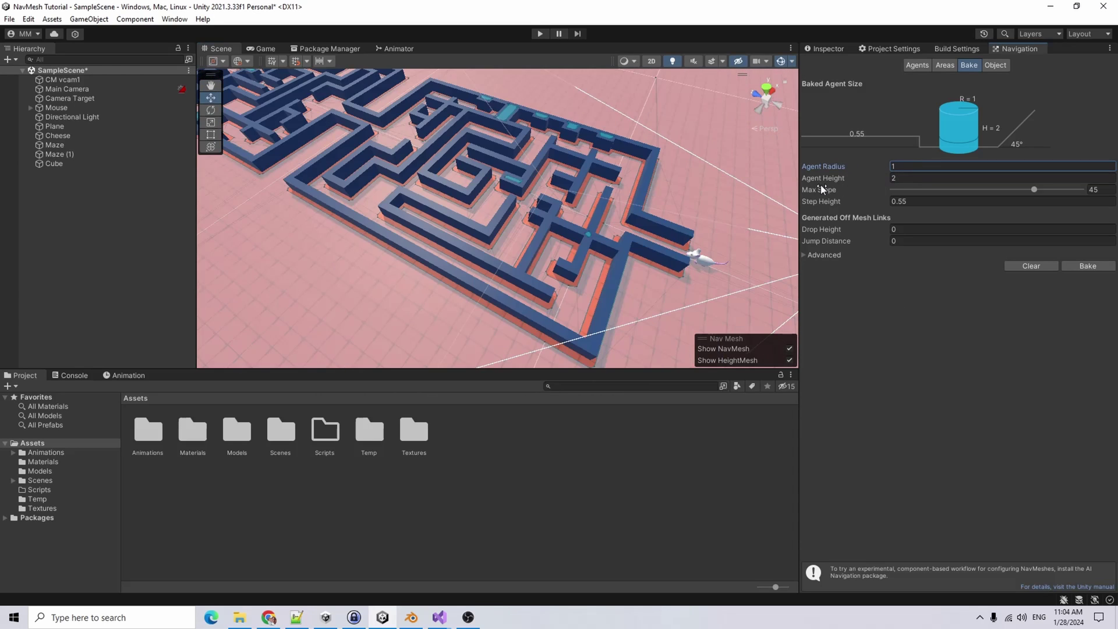
Rebake the NavMesh with Agent Radius 2 and Step Height 1.05
click(834, 180)
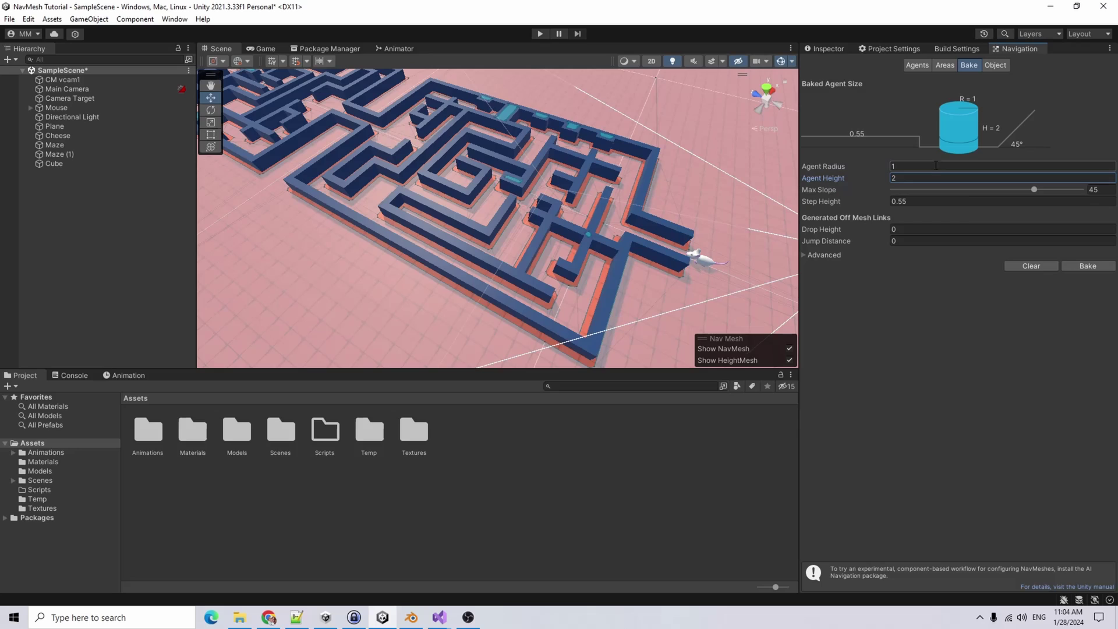
click(844, 169)
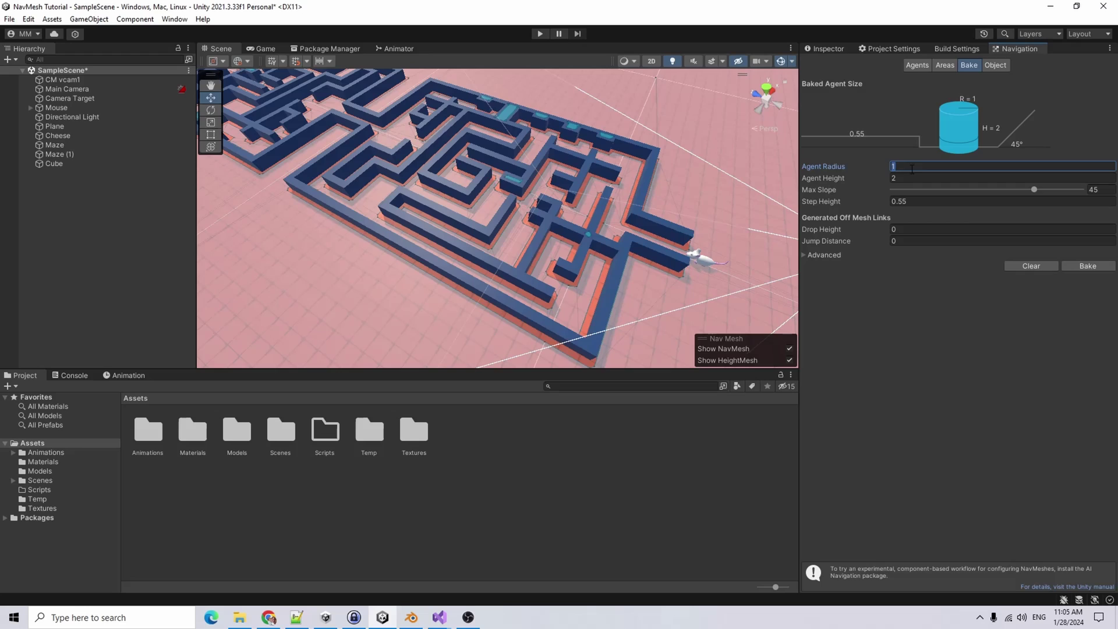
text(2)
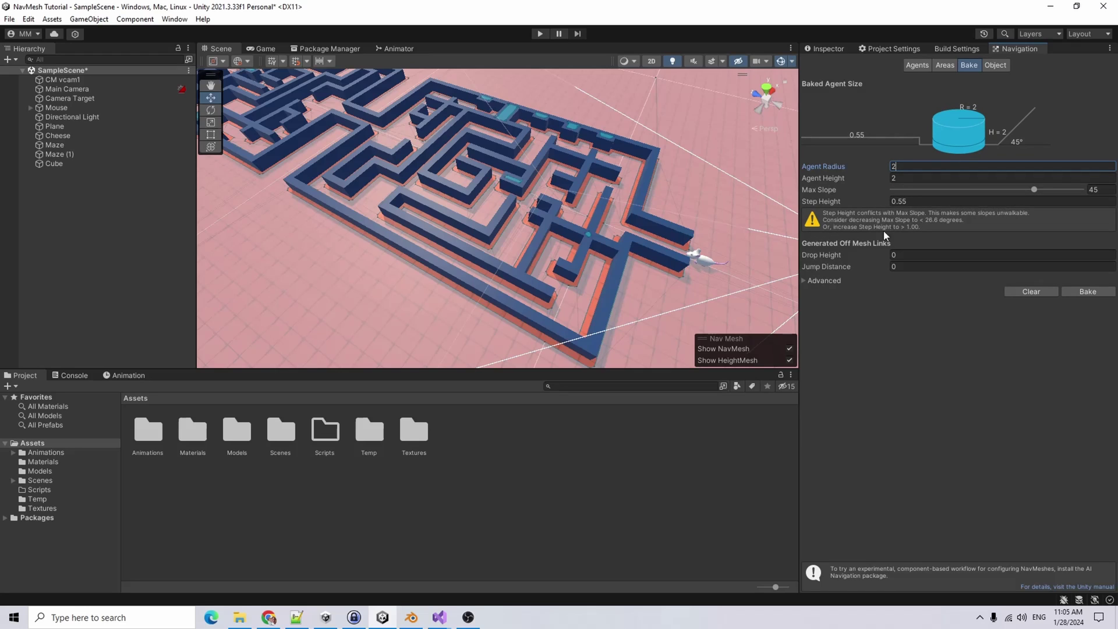
click(834, 202)
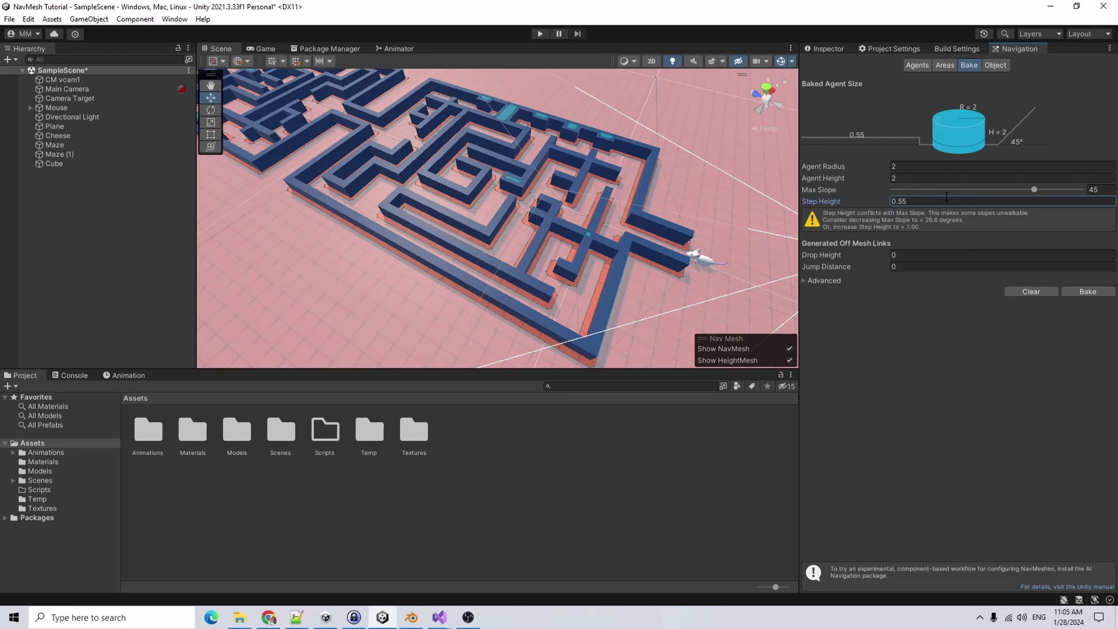
click(947, 198)
text(1.05)
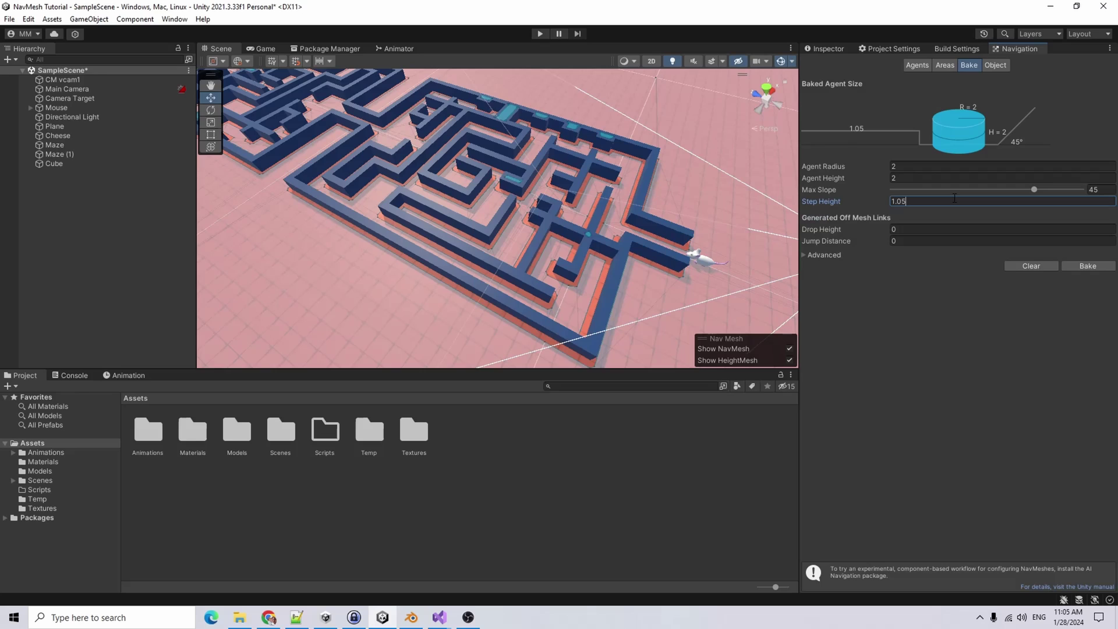
click(1088, 265)
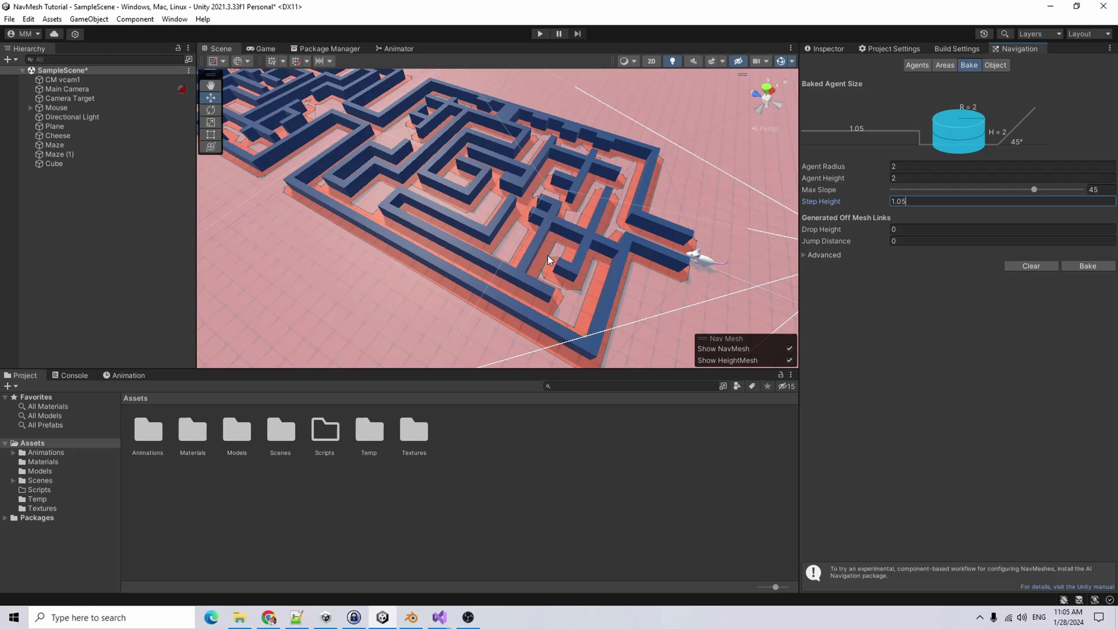
Rebake with Agent Radius 1 and Step Height 0.55, then orbit the maze to check coverage
click(928, 166)
text(1)
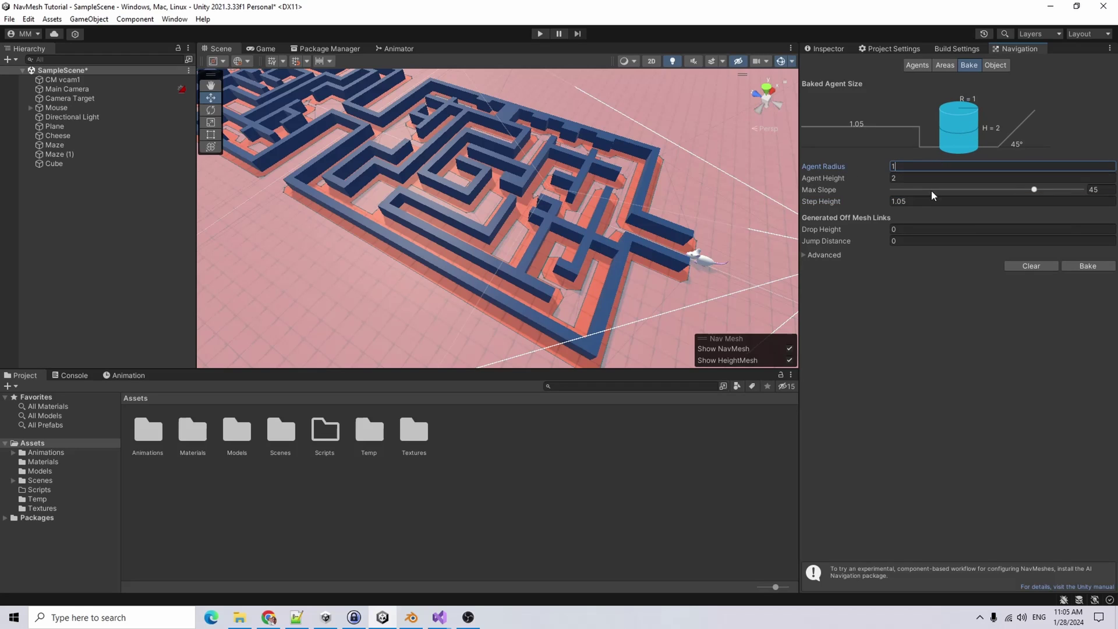
click(924, 201)
text(.55)
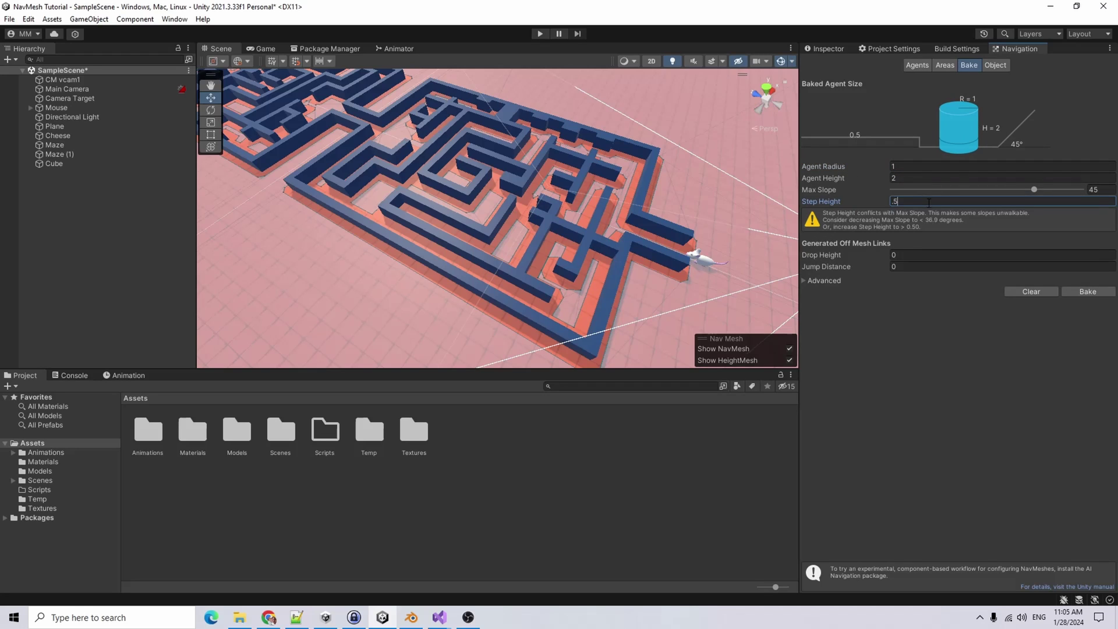
click(1088, 266)
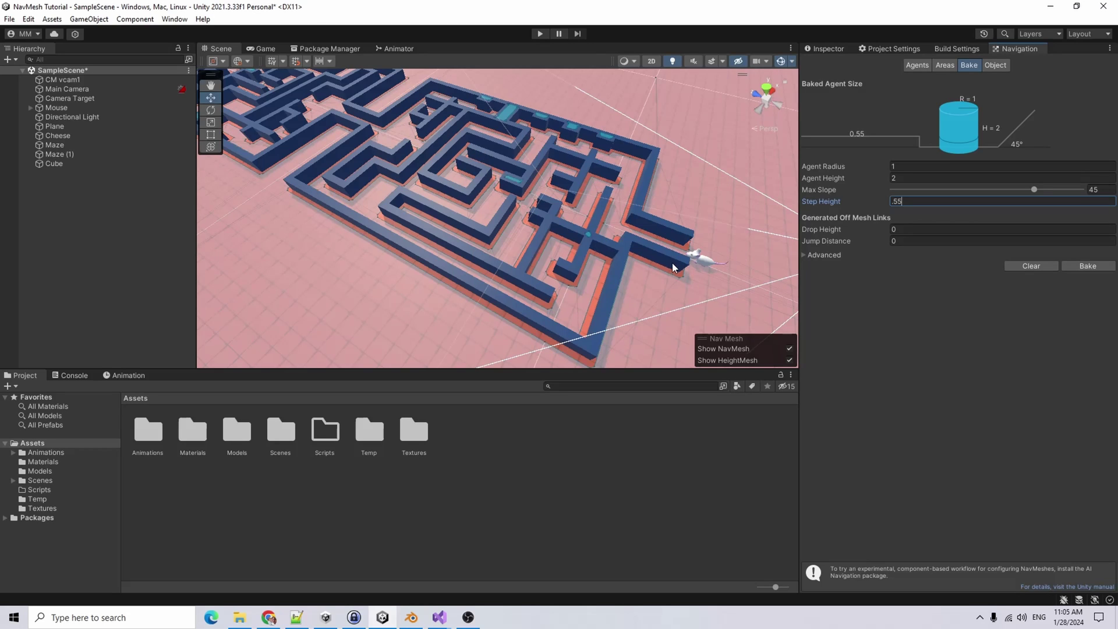
alt+drag(671, 263, 548, 297)
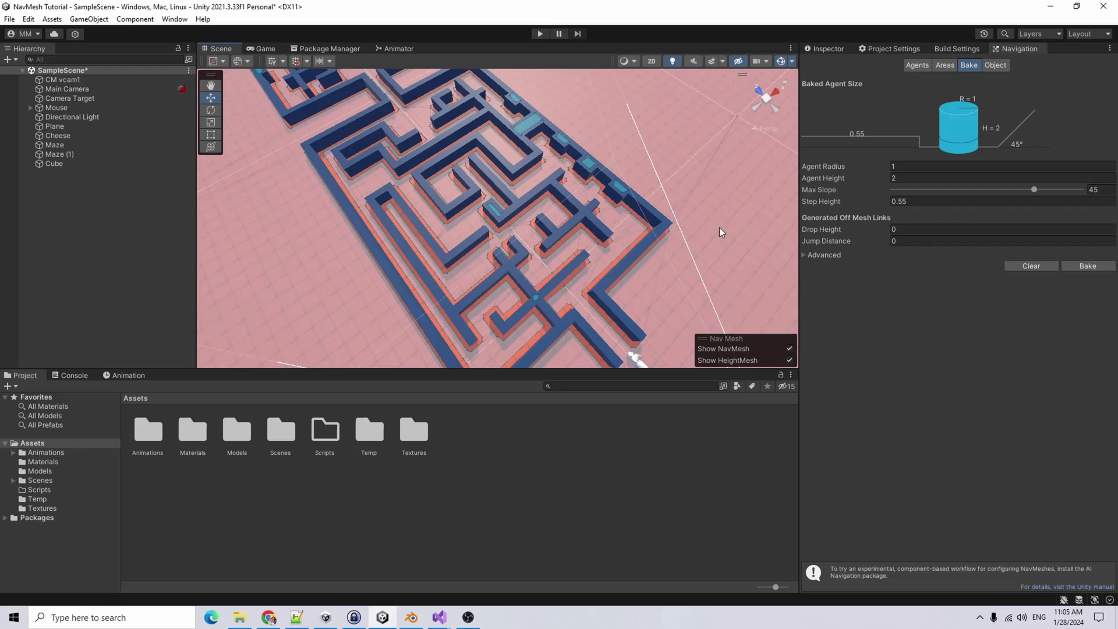
scroll(552, 188, down, 3)
middle_drag(662, 312, 526, 268)
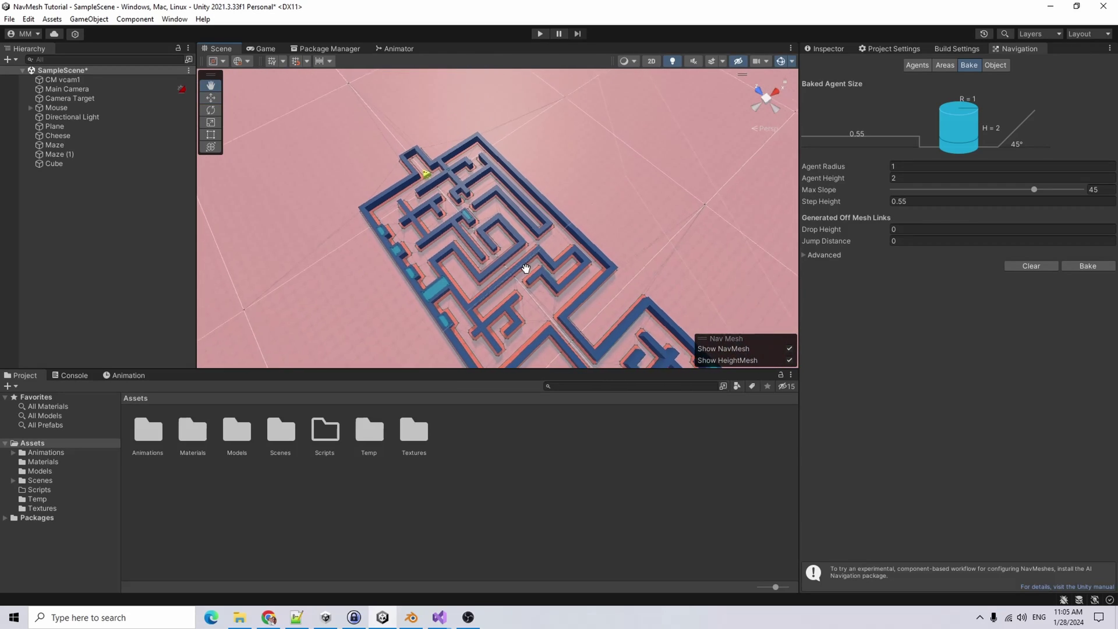
scroll(526, 268, up, 3)
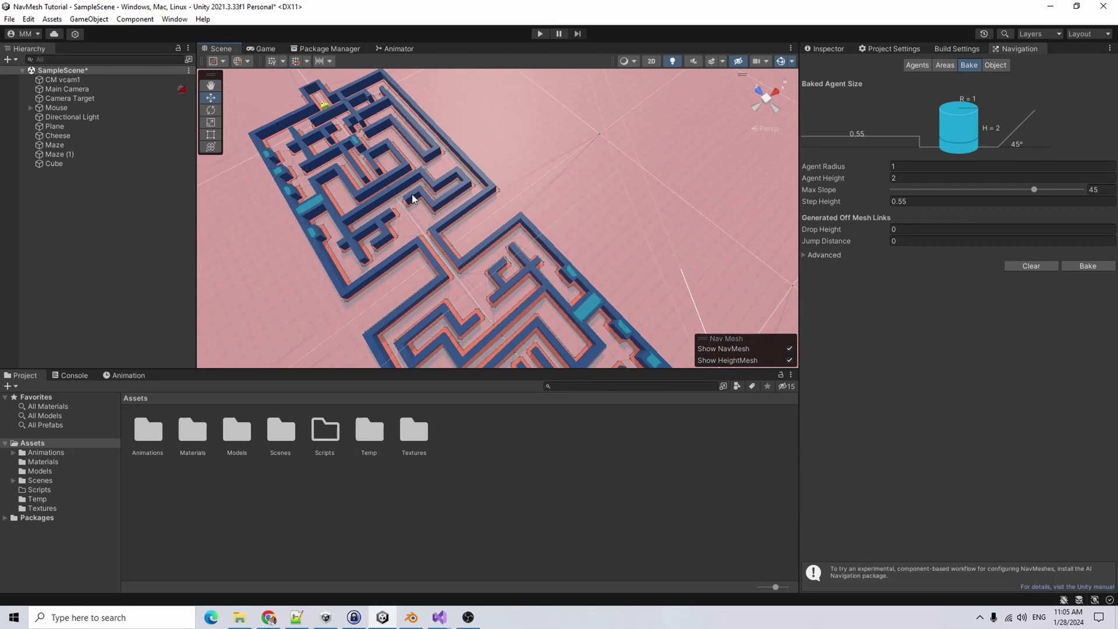
alt+drag(325, 220, 392, 182)
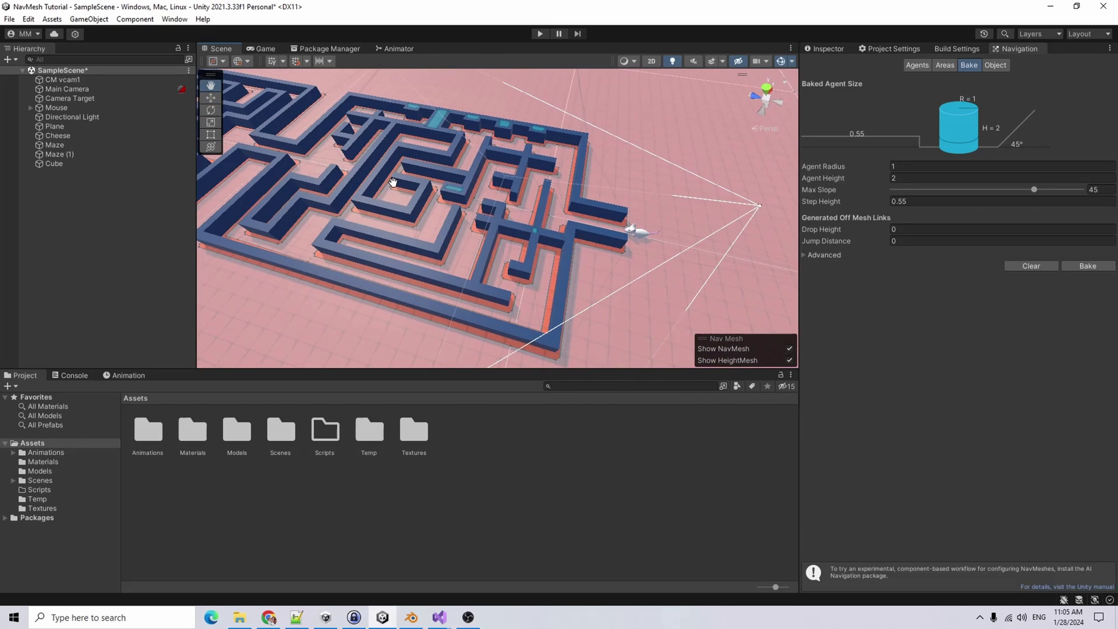
Review the Areas and Agents tabs (Humanoid agent), return to Bake, and zoom to the mouse model
click(944, 64)
click(919, 62)
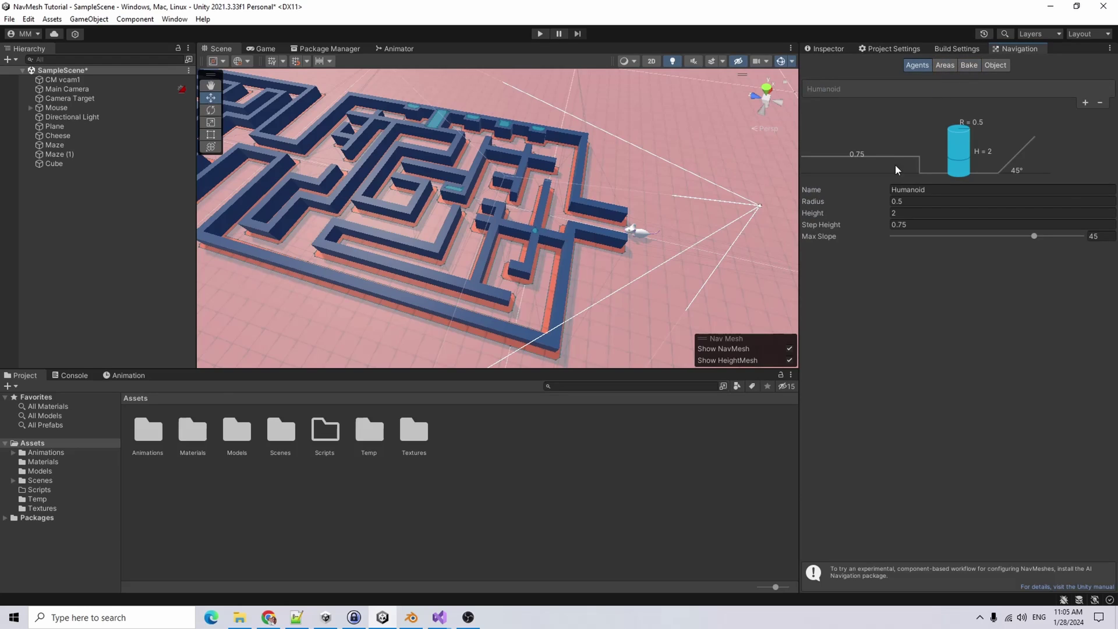
click(907, 90)
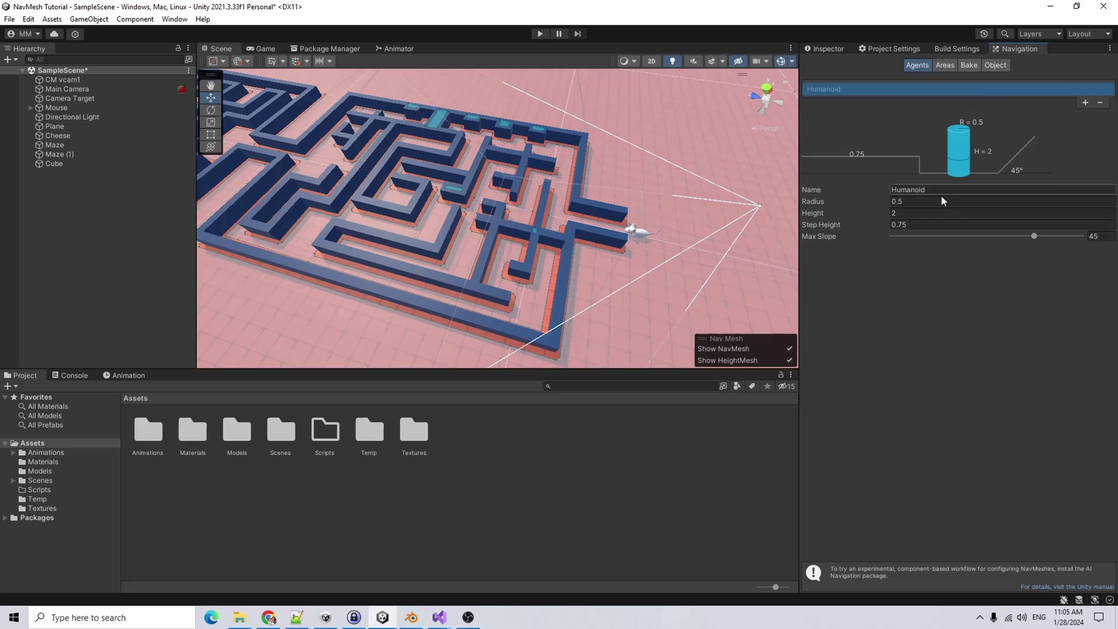
click(968, 65)
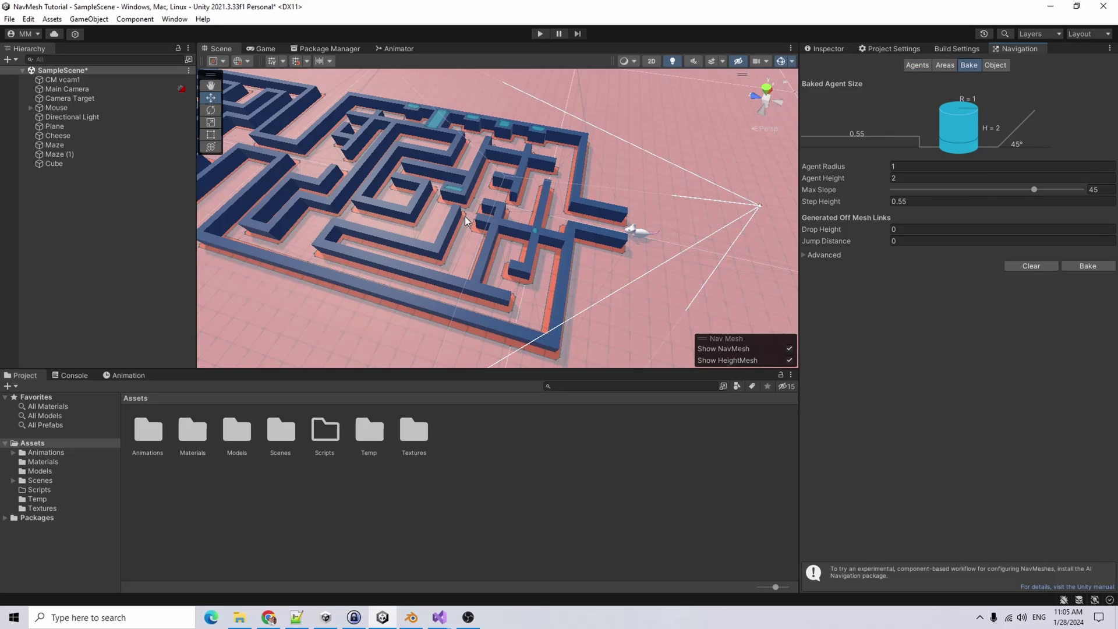
scroll(466, 220, up, 3)
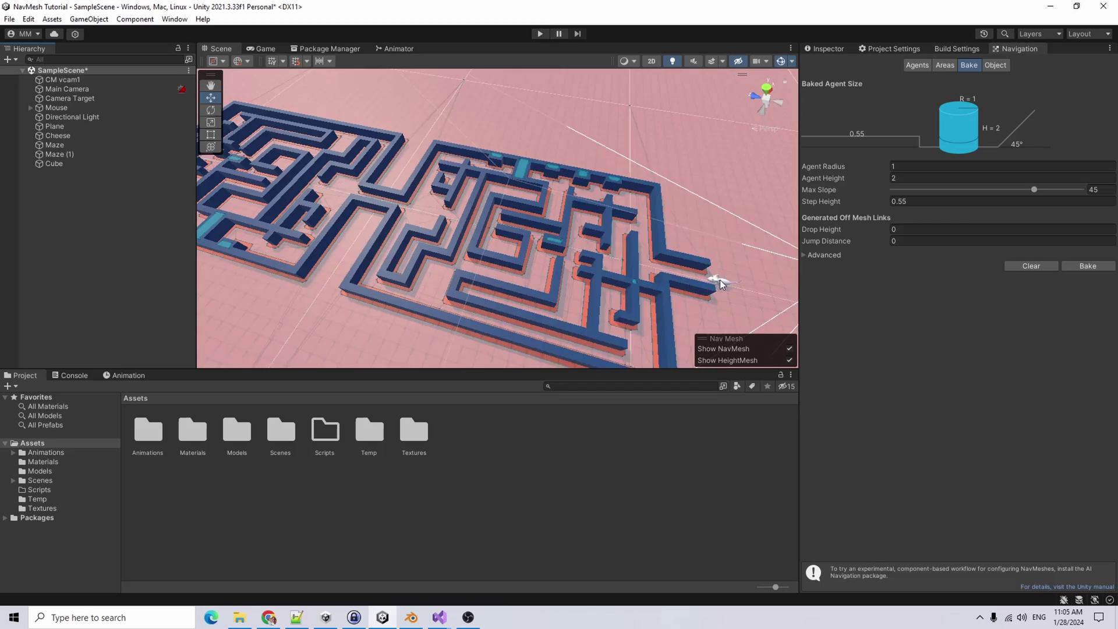
scroll(607, 289, up, 5)
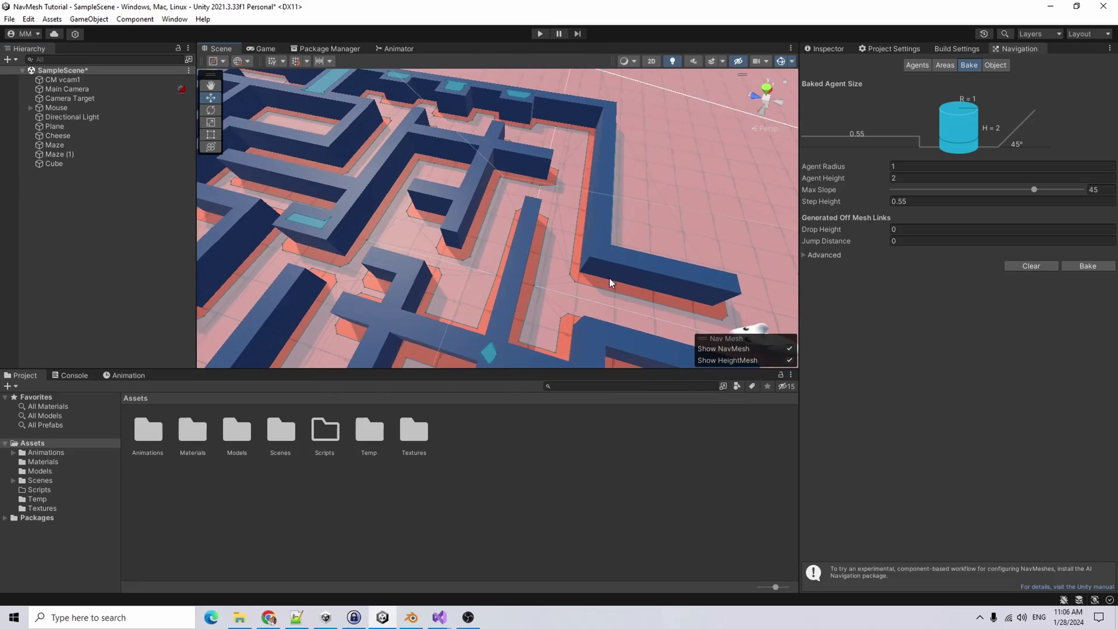
middle_drag(609, 278, 470, 214)
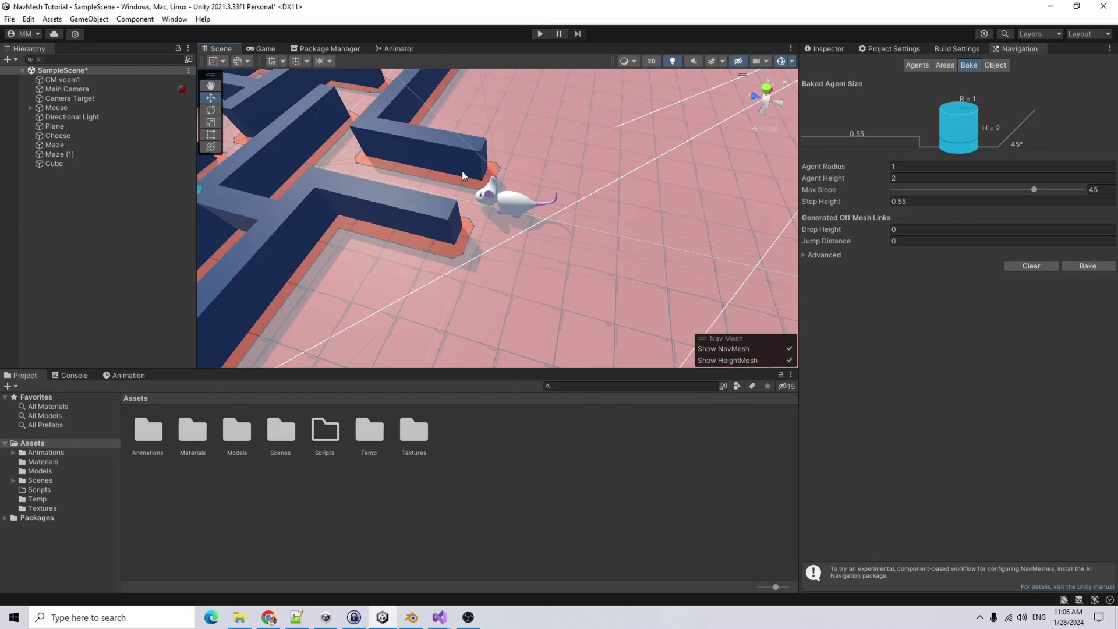
scroll(437, 186, down, 8)
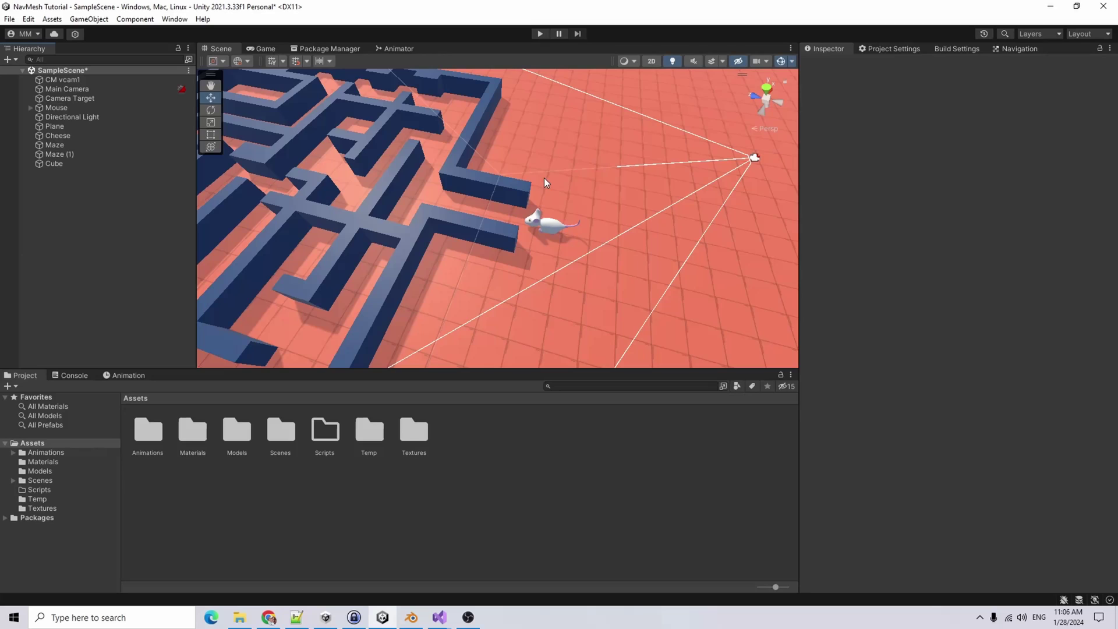
Add a Nav Mesh Agent component to the Mouse through the 'nav' component search
click(75, 108)
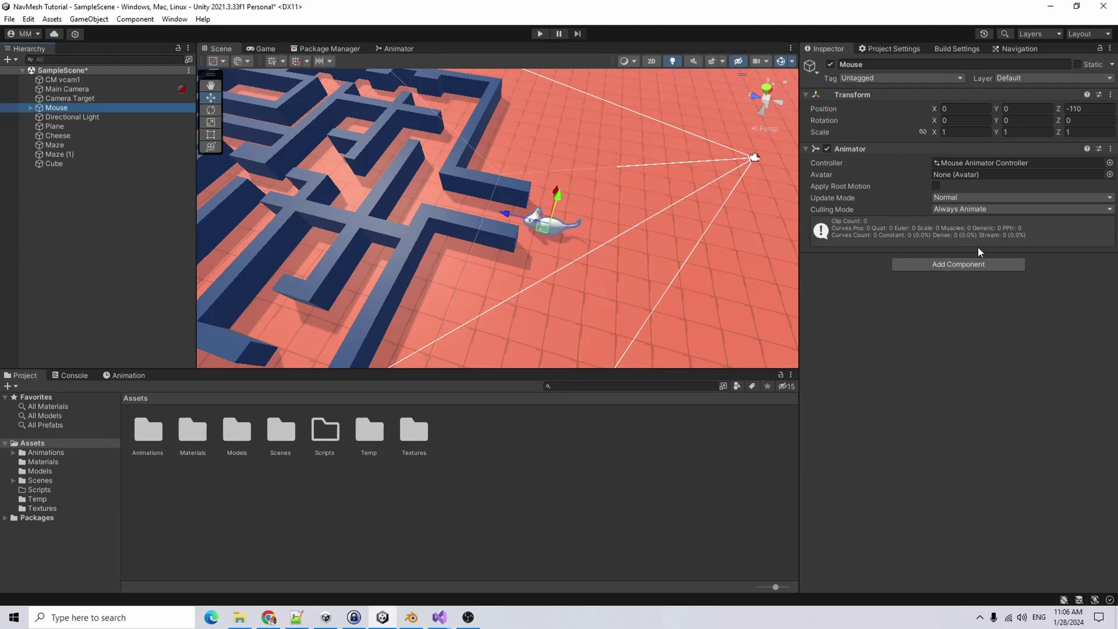
click(962, 382)
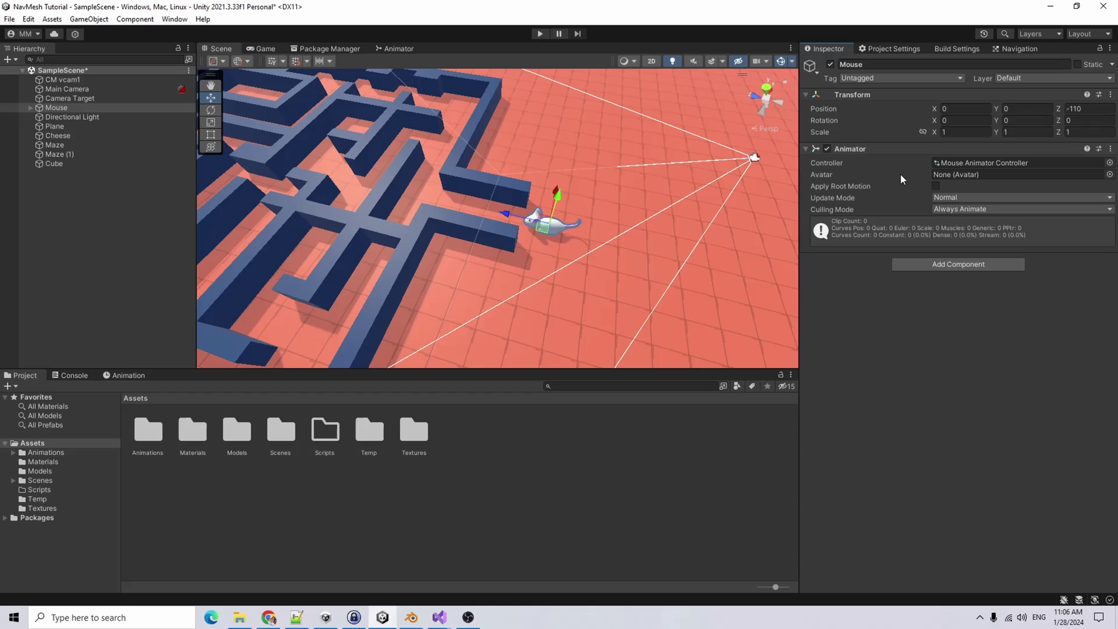
click(949, 264)
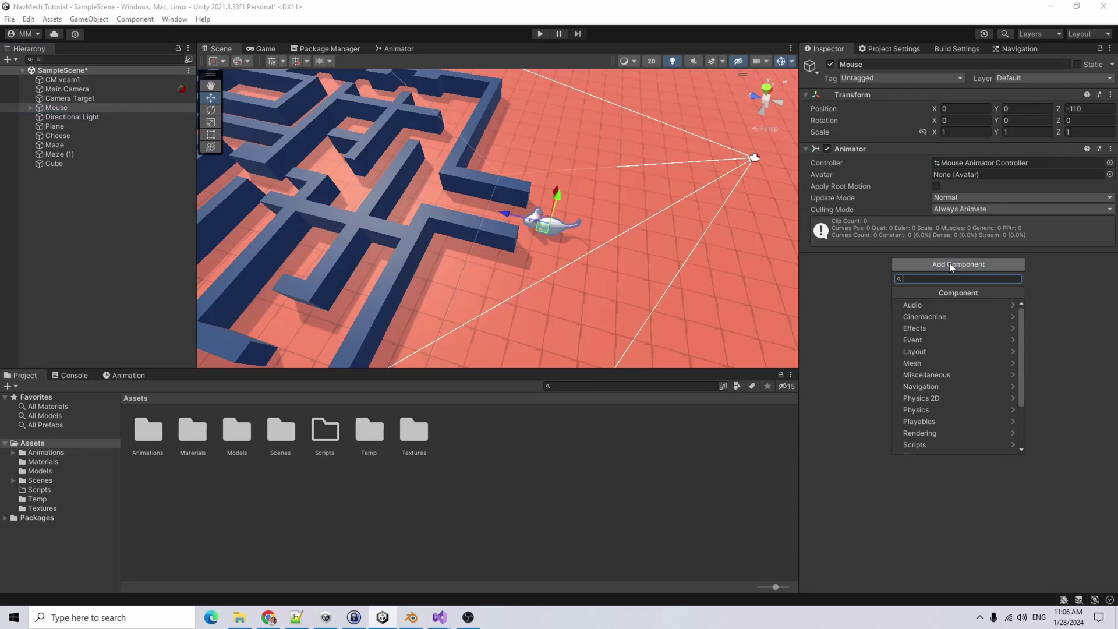
text(nav)
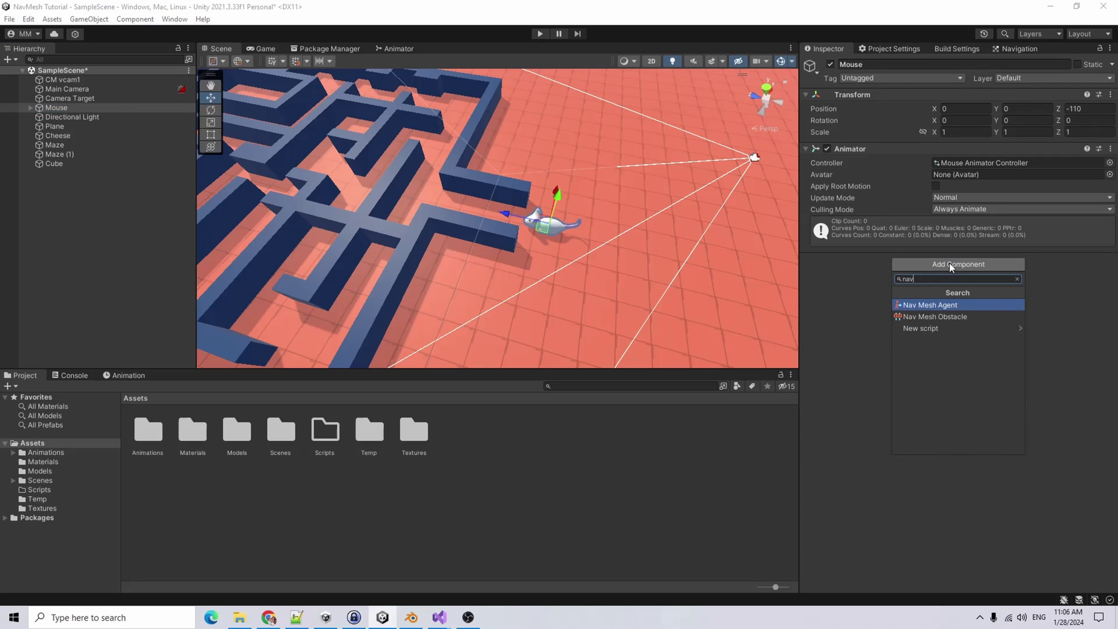
key(Return)
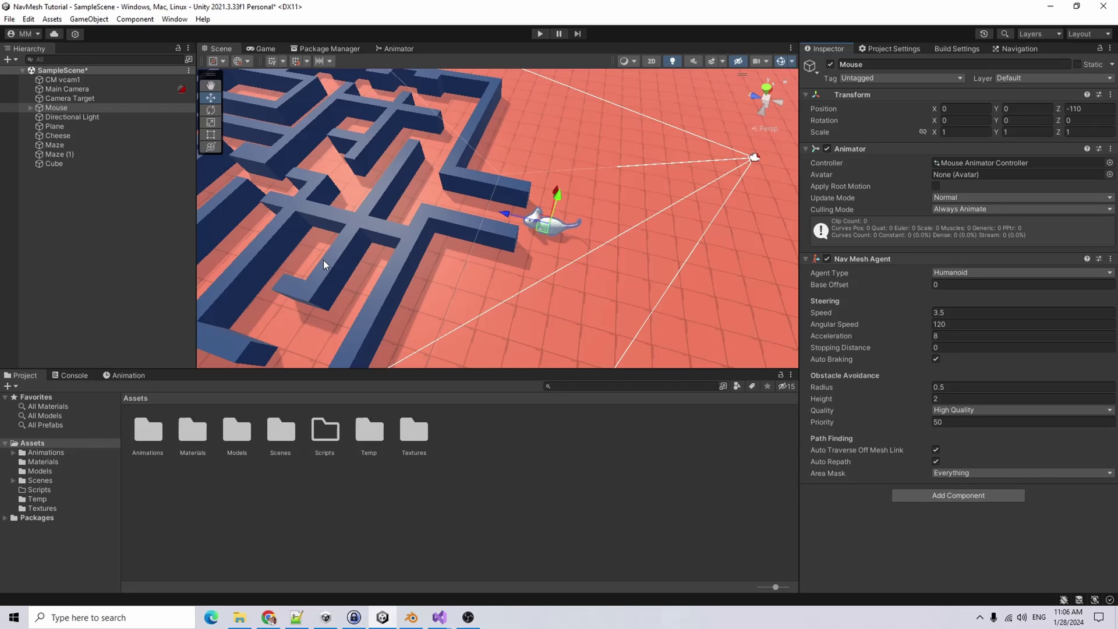
Set the Nav Mesh Agent Speed to 7.5, keeping High Quality obstacle avoidance
click(966, 313)
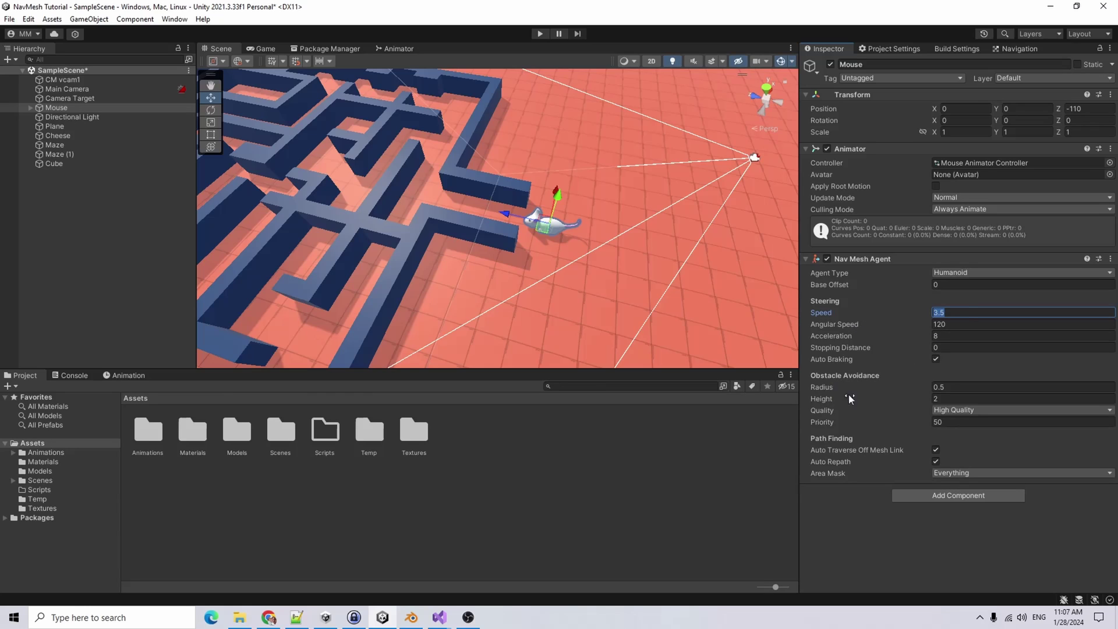
click(978, 388)
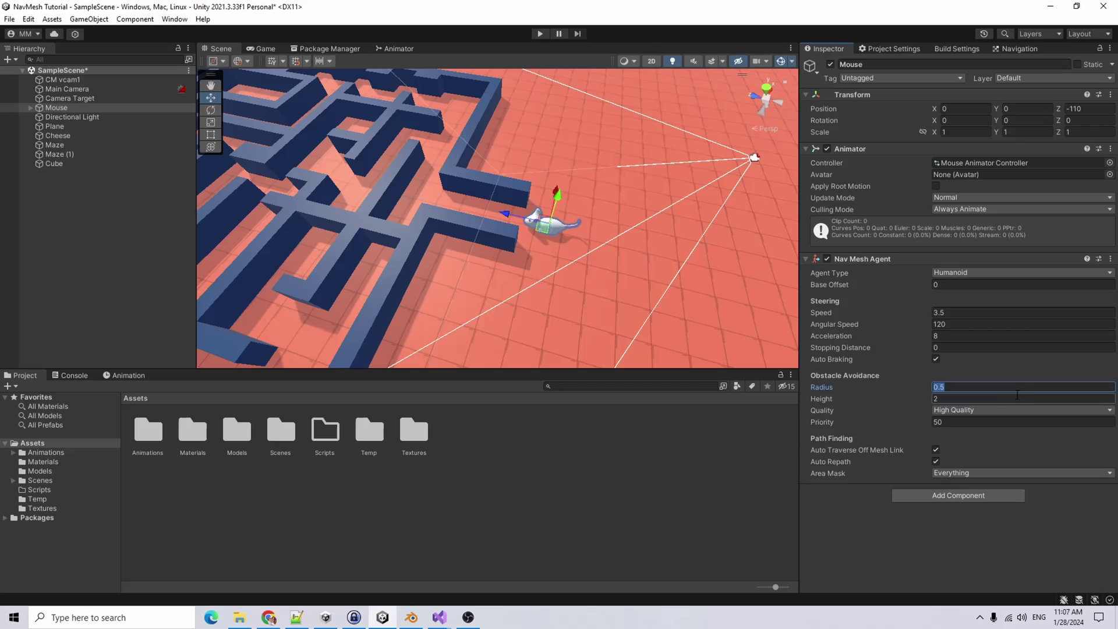
click(986, 411)
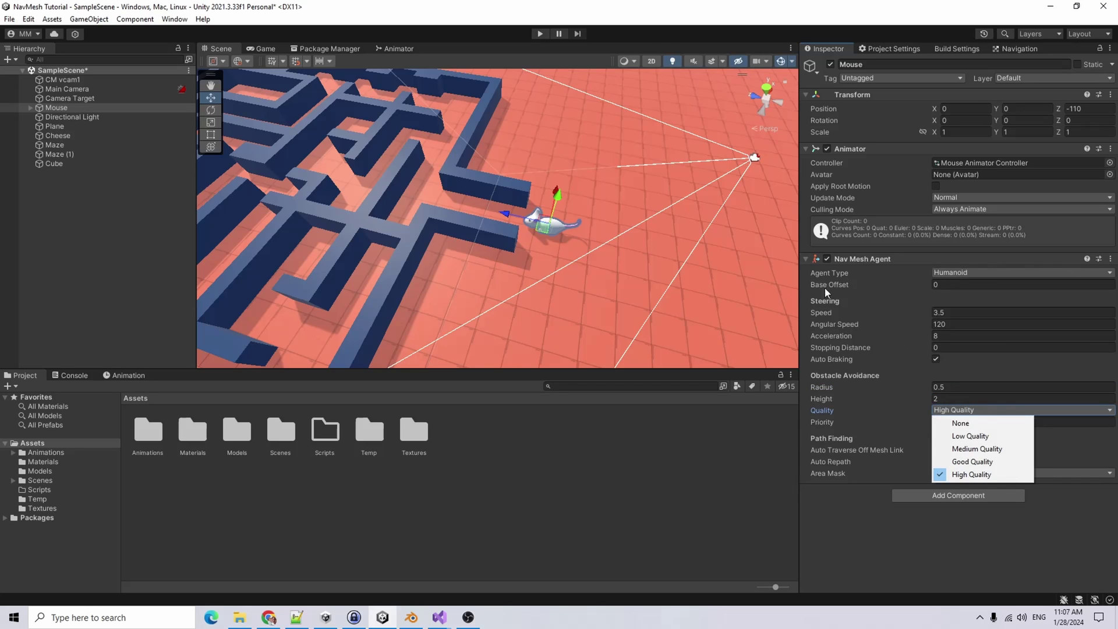
click(921, 537)
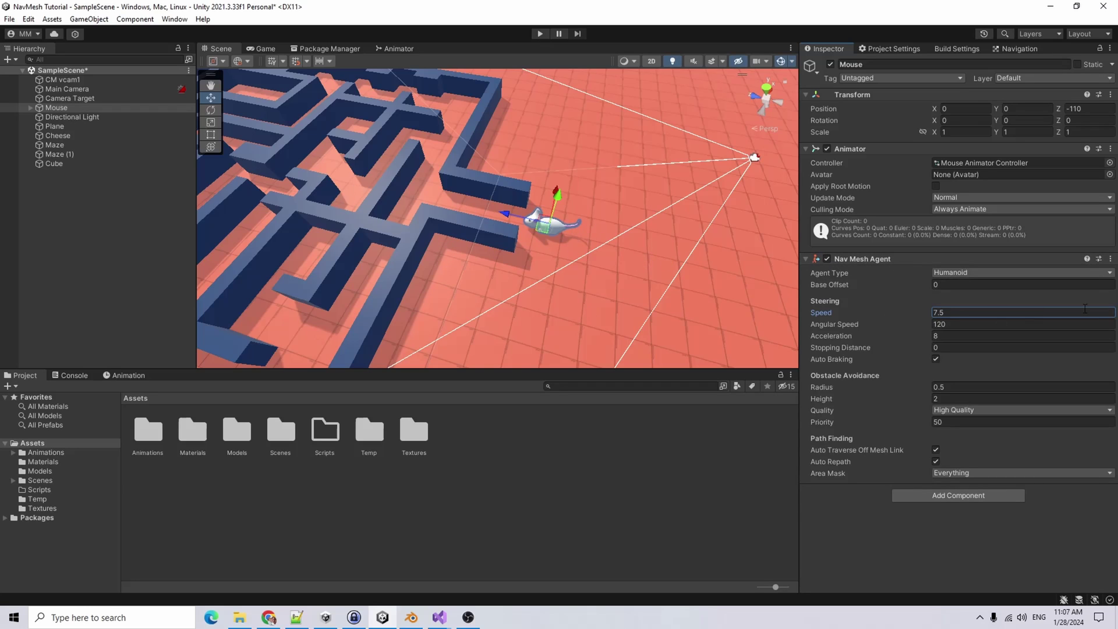
click(868, 260)
click(867, 260)
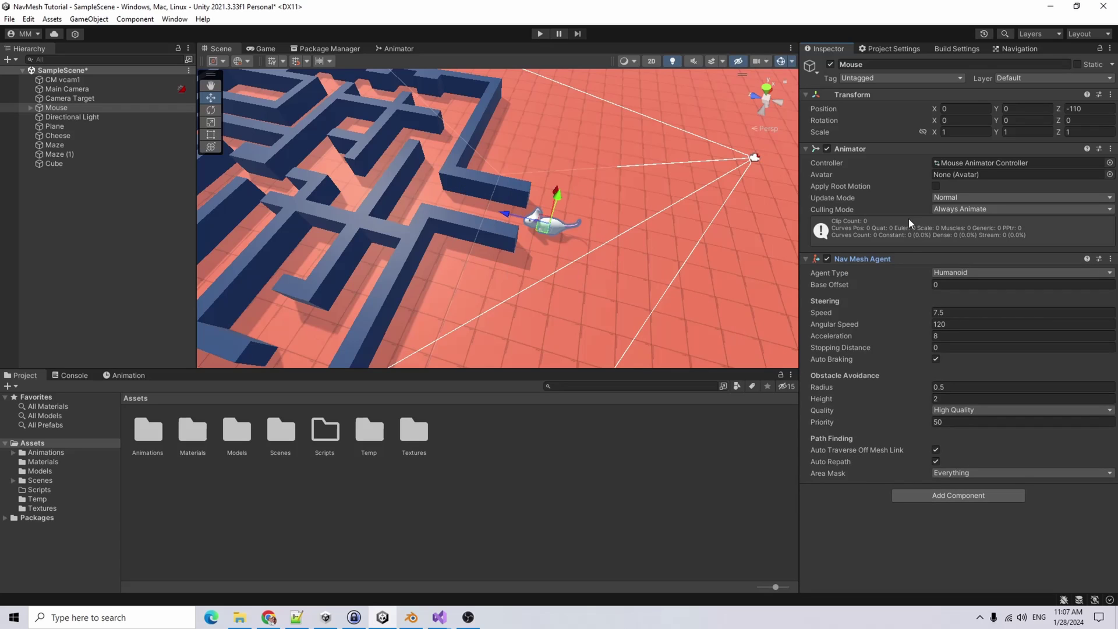
Create and attach a new script component named AIMovement on the Mouse
click(875, 150)
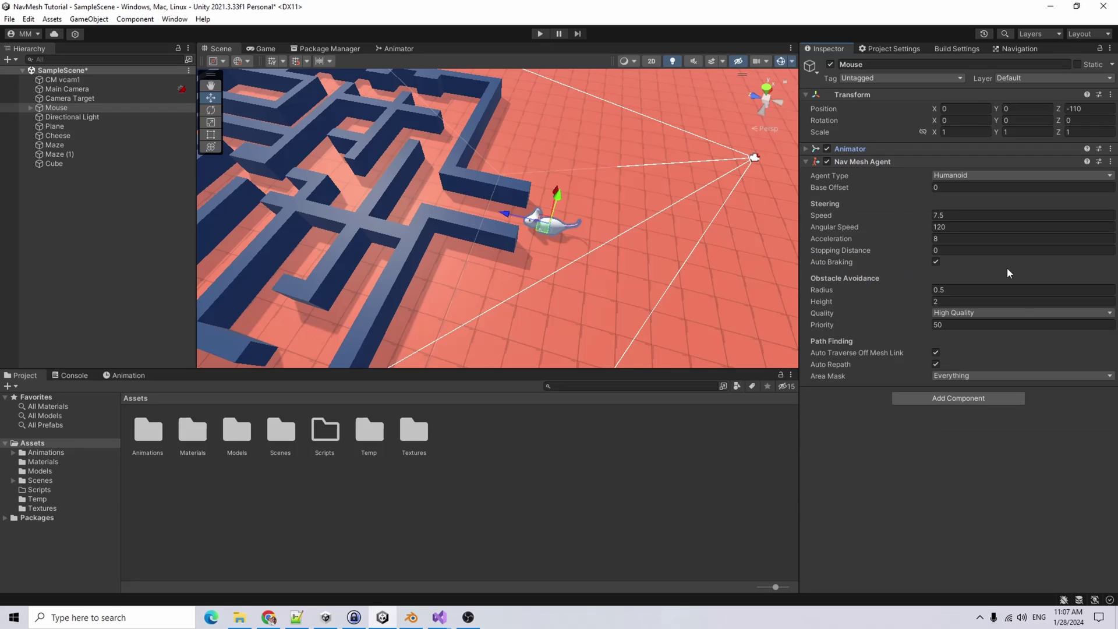
click(941, 397)
key(BackSpace)
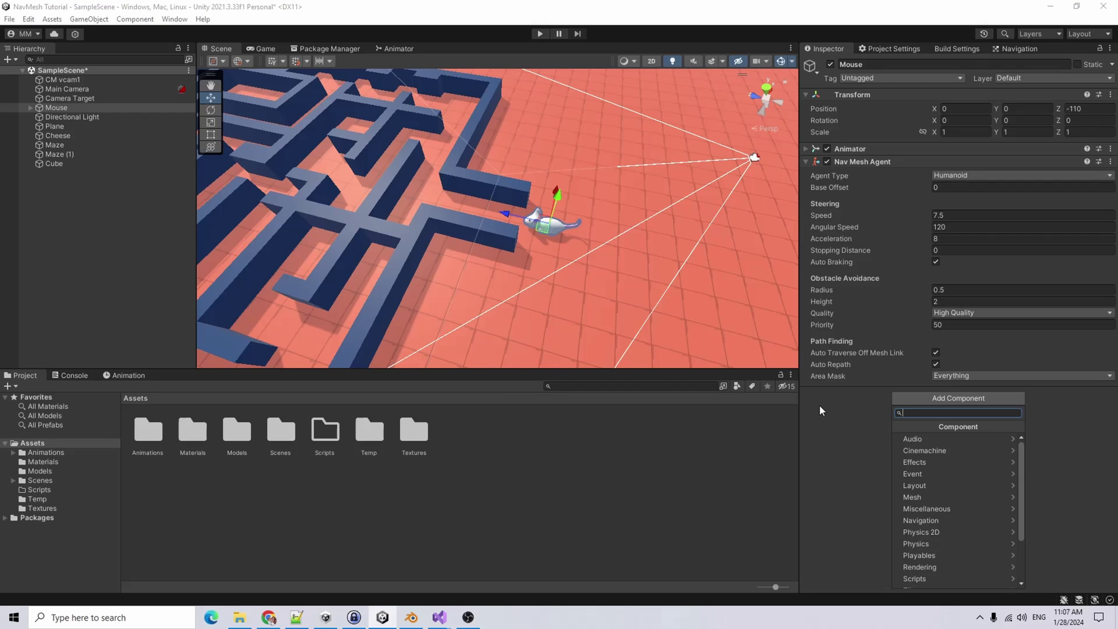
text(Ai)
text(Movement)
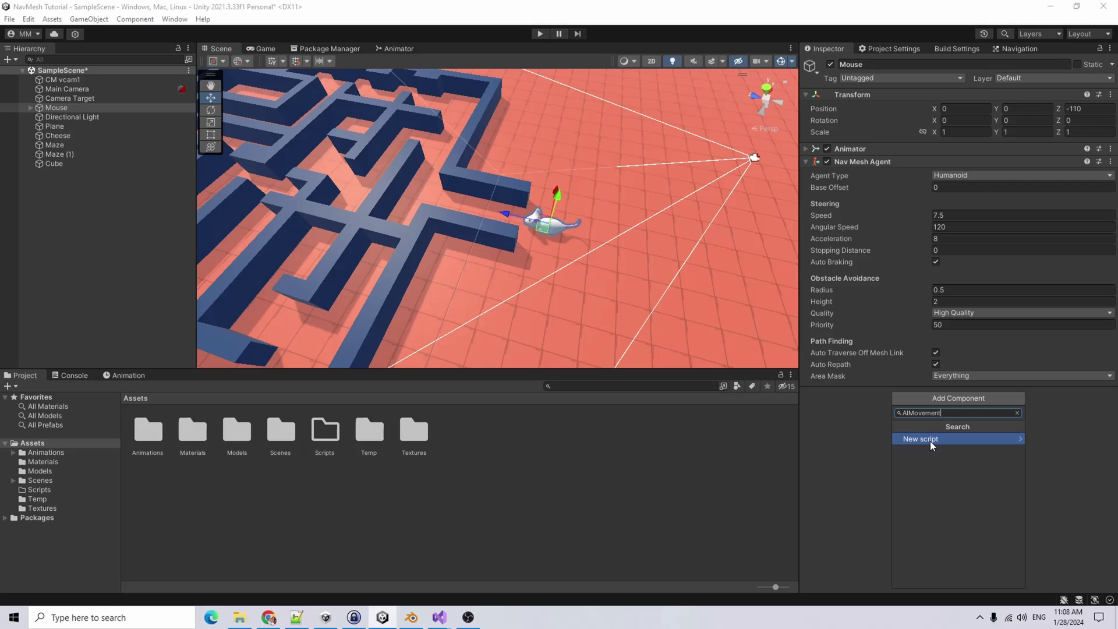
click(931, 441)
click(959, 577)
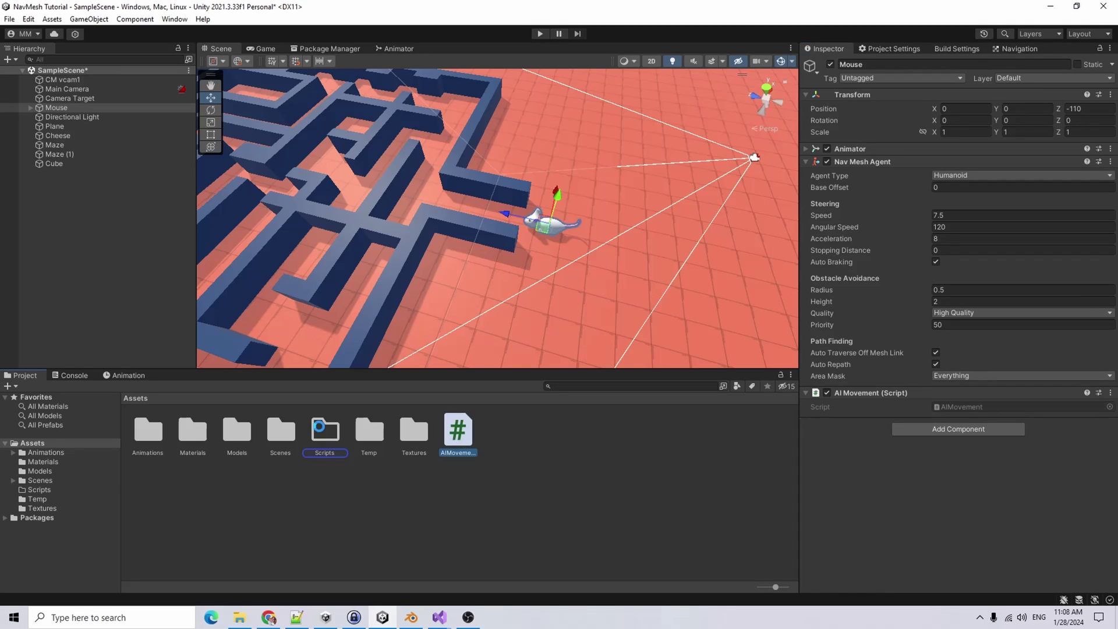
Move AIMovement into the Scripts folder and open it for editing
drag(458, 430, 324, 434)
double_click(324, 431)
click(970, 407)
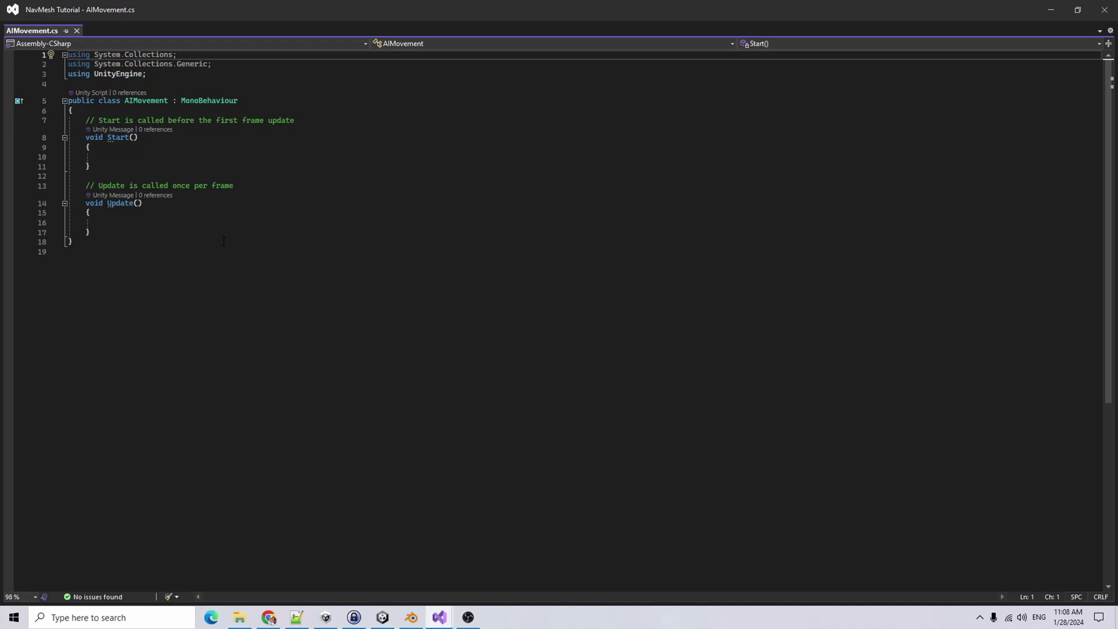
Replace the unused using lines with 'using UnityEngine.AI;'
drag(212, 65, 68, 55)
key(BackSpace)
key(Delete)
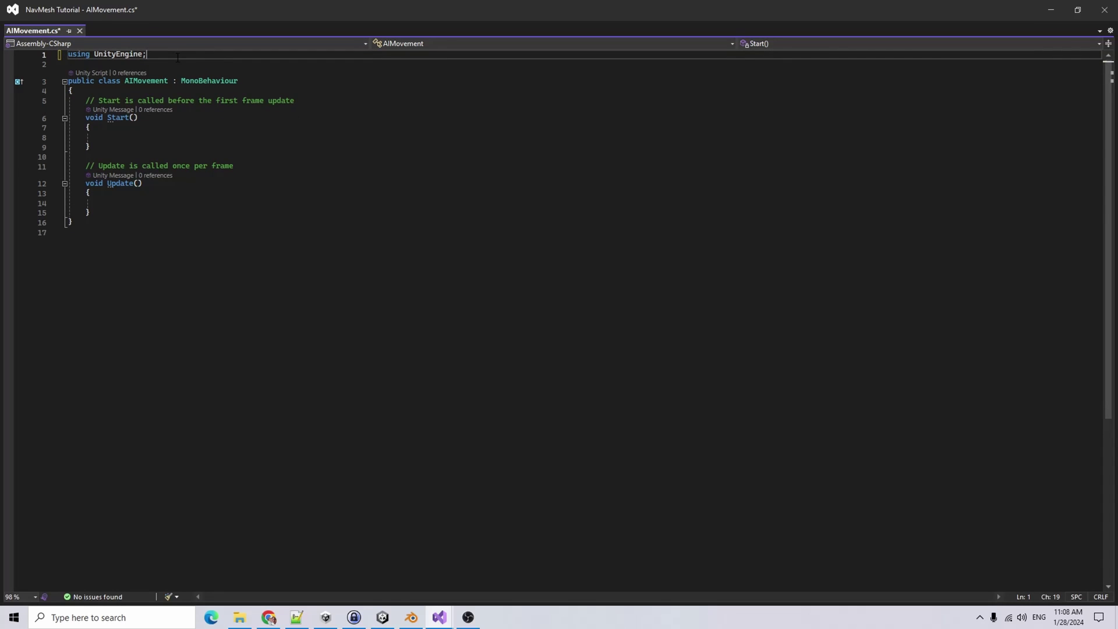
key(Return)
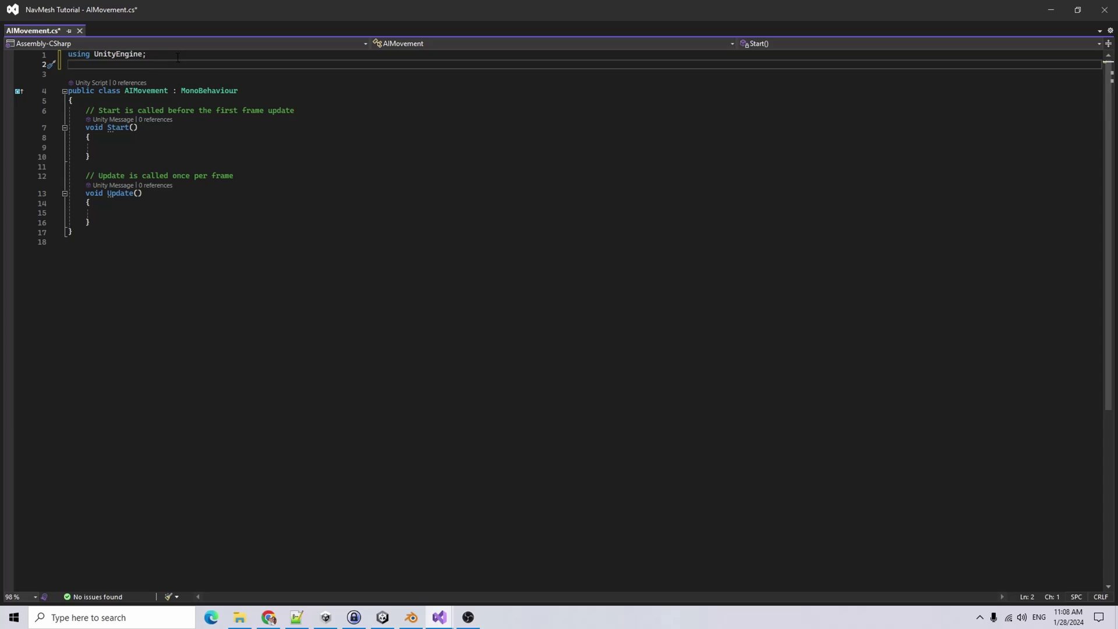
text(using Unt)
key(BackSpace)
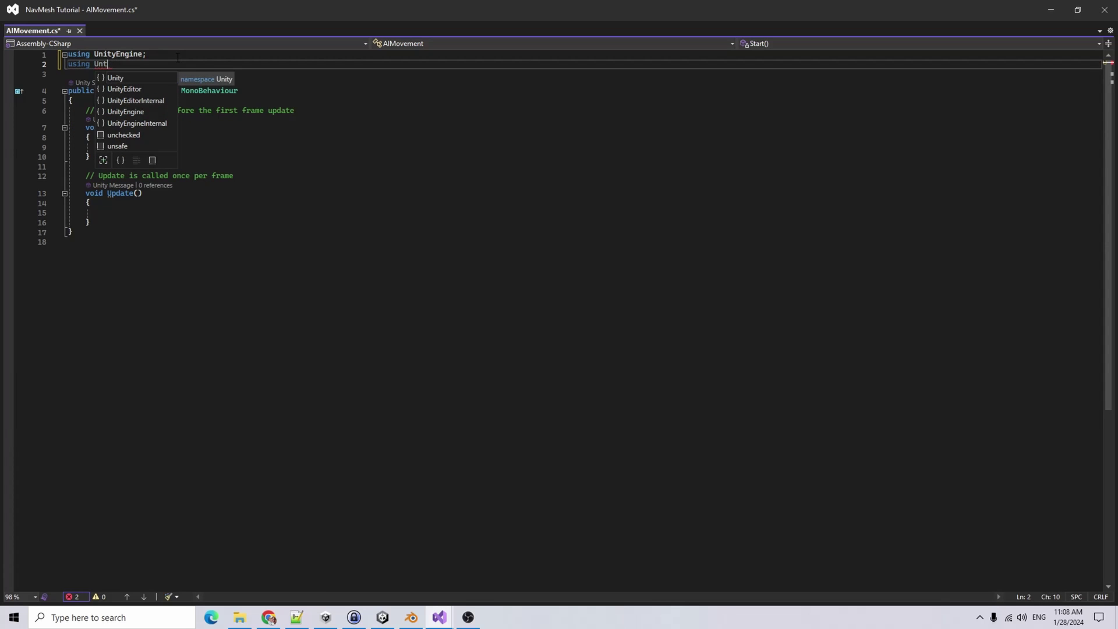
text(ity)
key(Down)
key(Down)
key(Down)
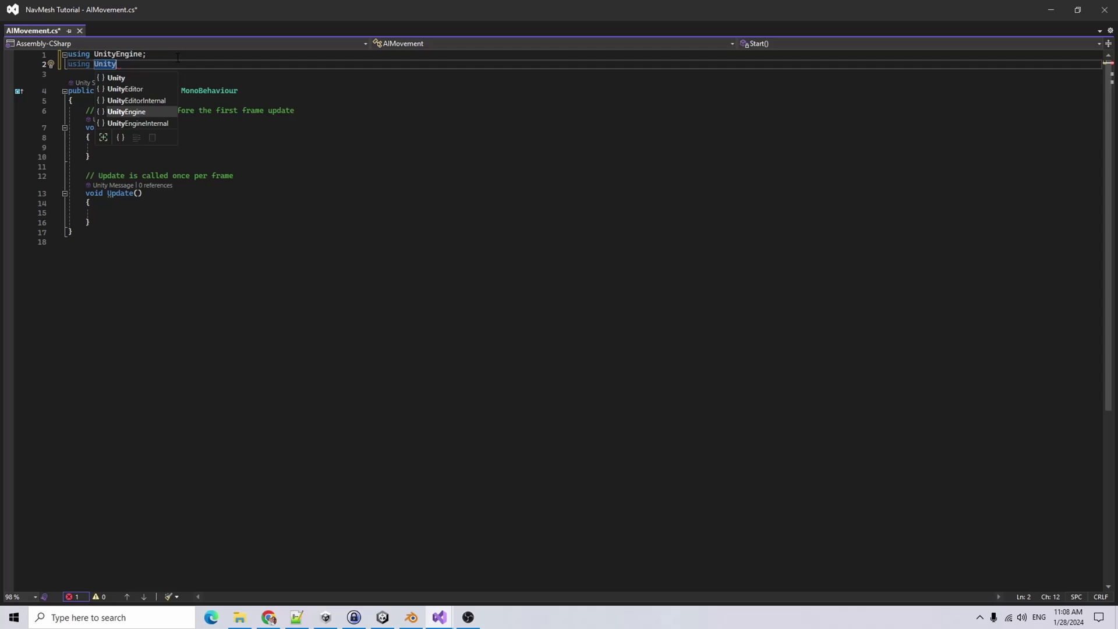
key(Tab)
text(.AI;)
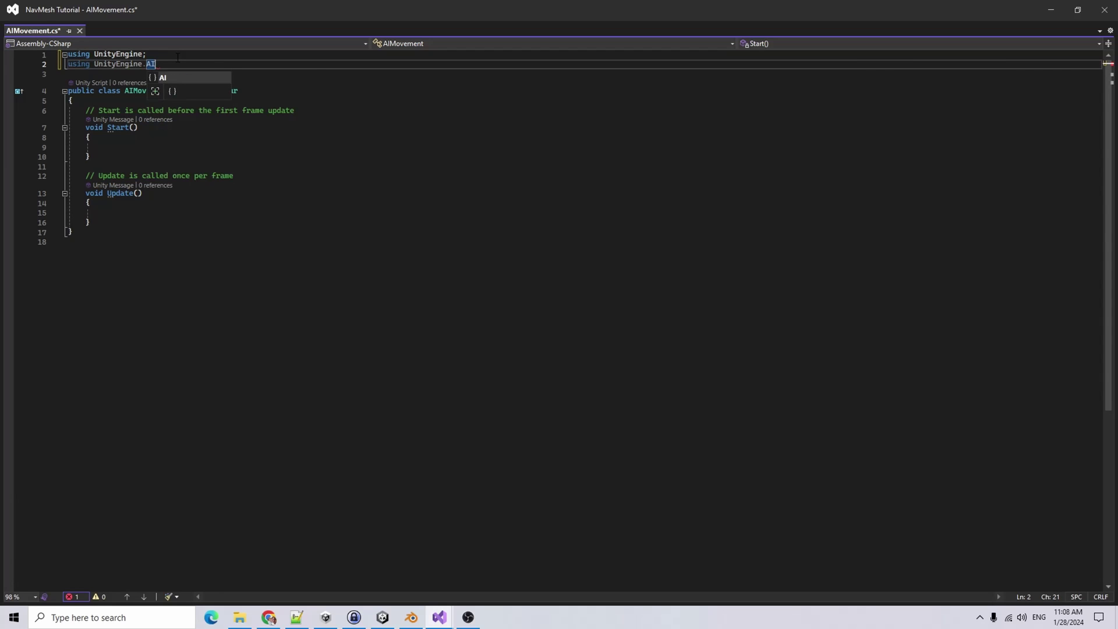
click(198, 100)
key(Return)
key(Return)
Declare 'public Transform target;' and 'private NavMeshAgent agent;' in the AIMovement class
key(Up)
text(publ)
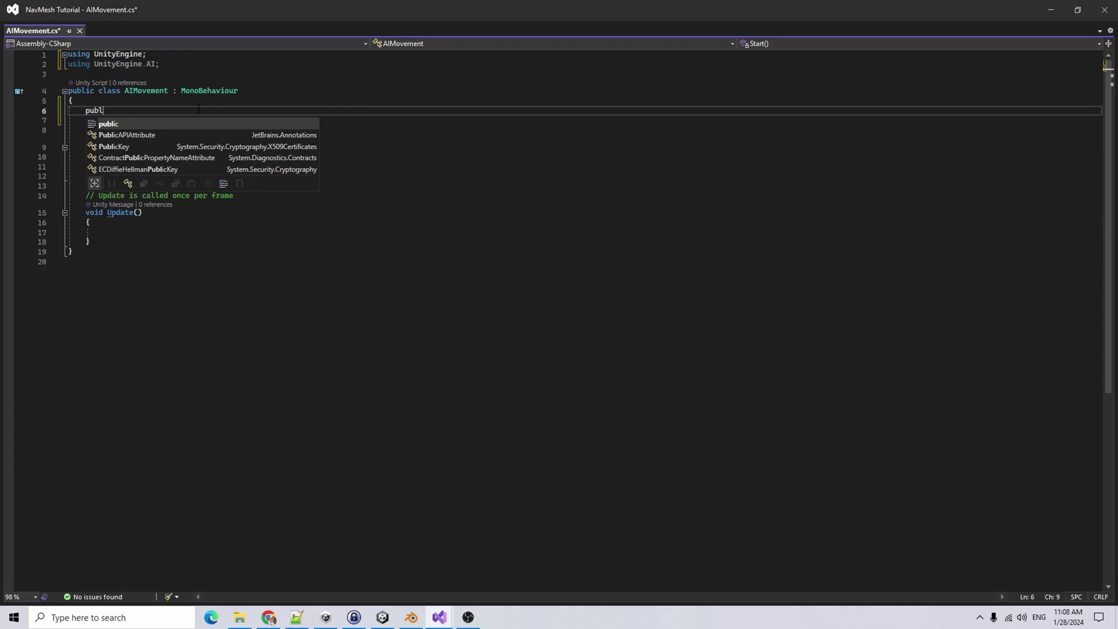
text(ic Tran)
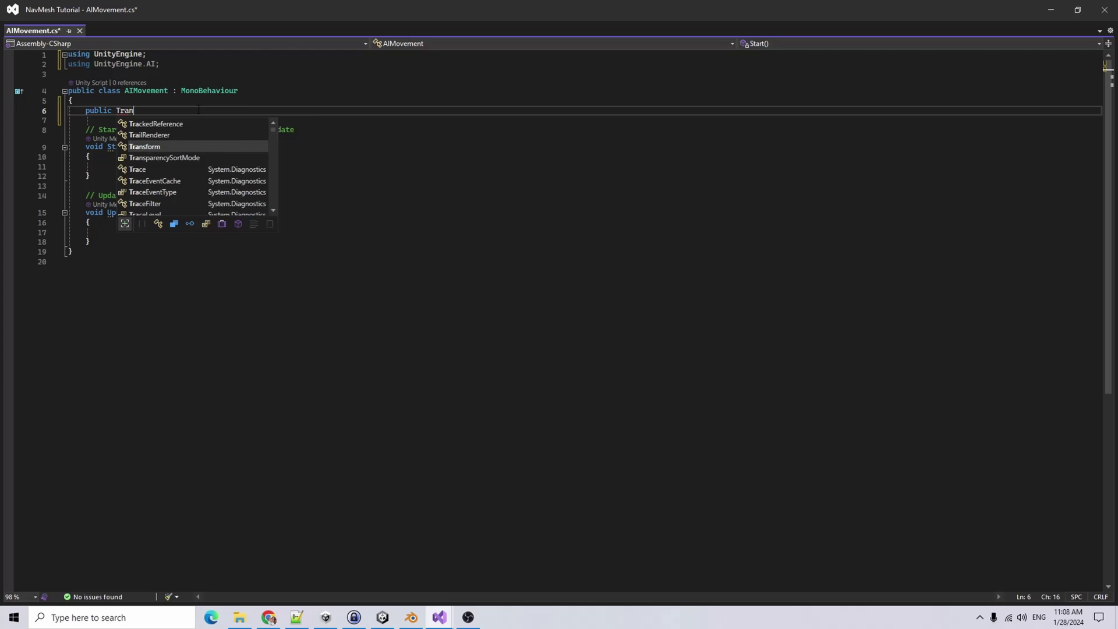
text(sform targ)
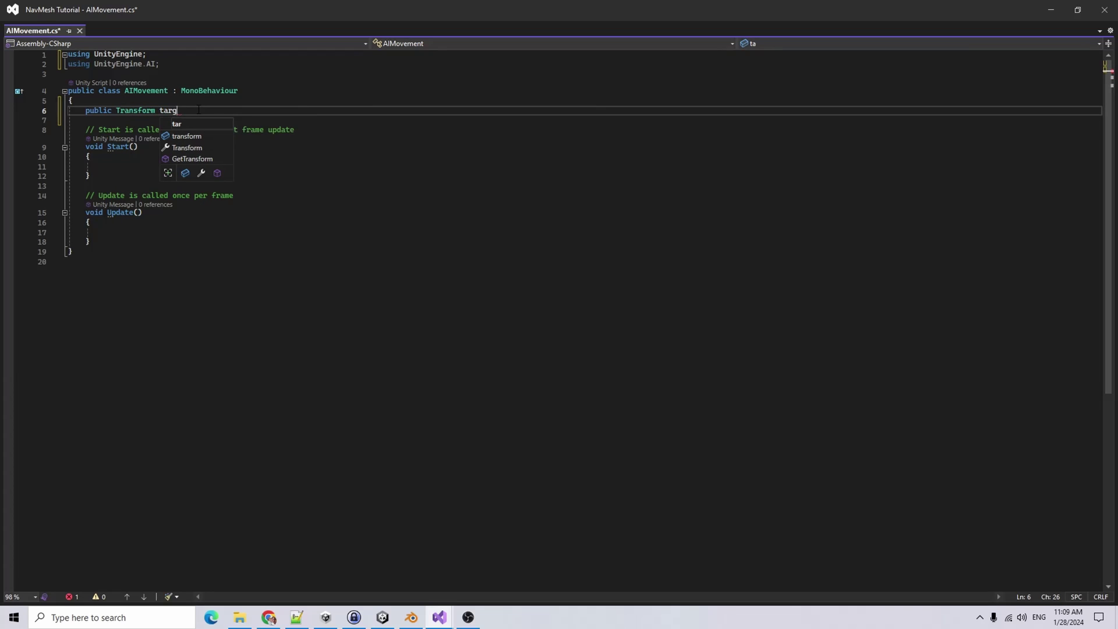
text(et;)
key(Return)
text(private )
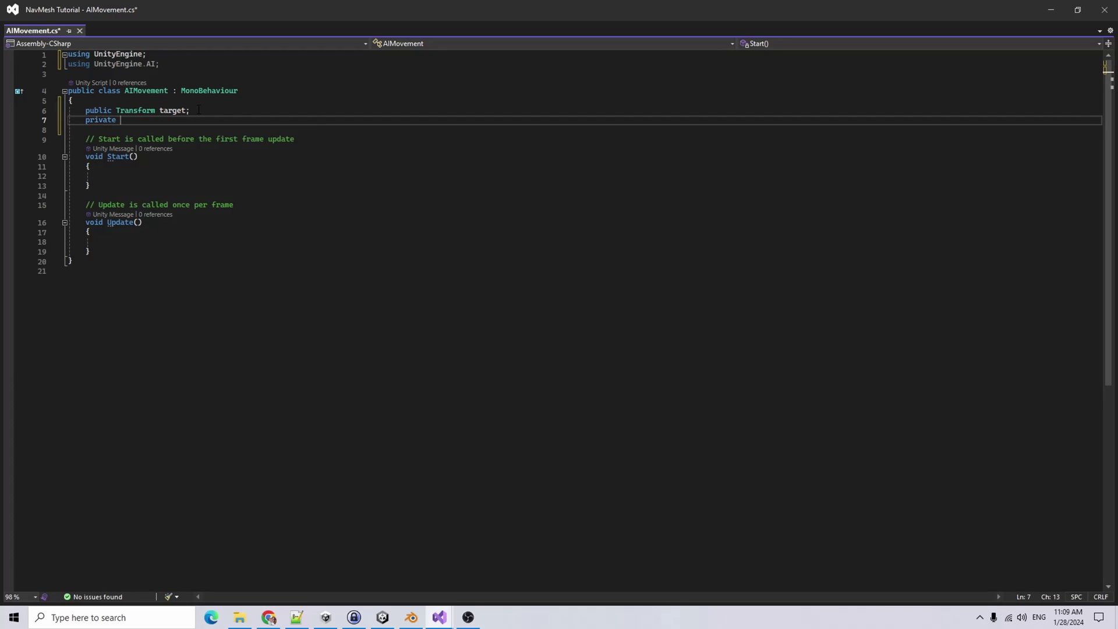
text(NavMeshAgent agent;)
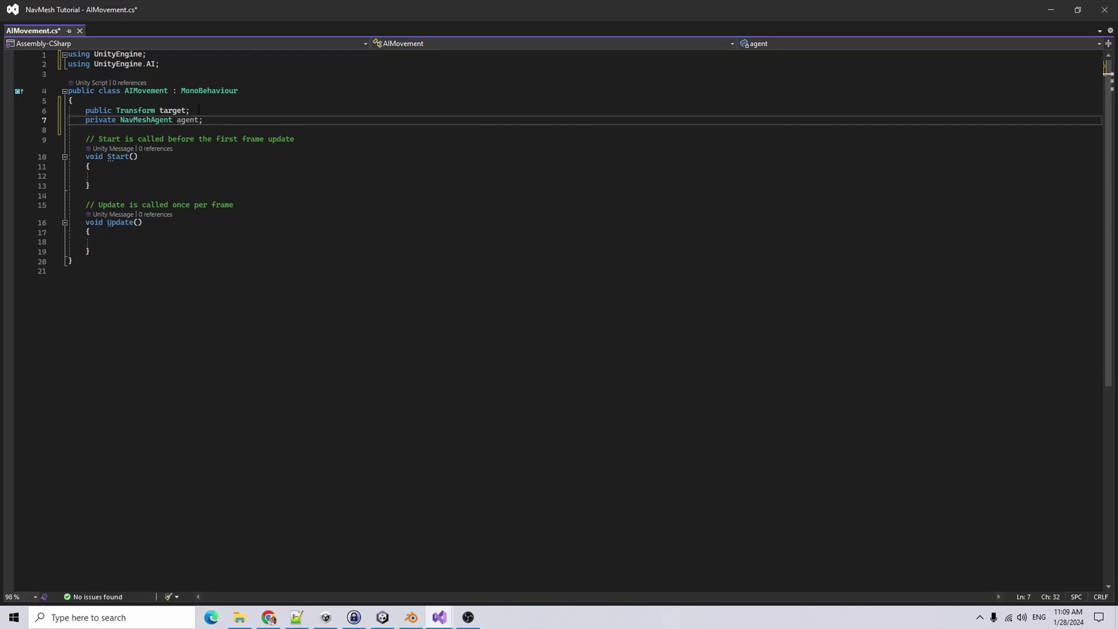
click(118, 178)
In Start, assign agent = GetComponent<NavMeshAgent>();
text(a)
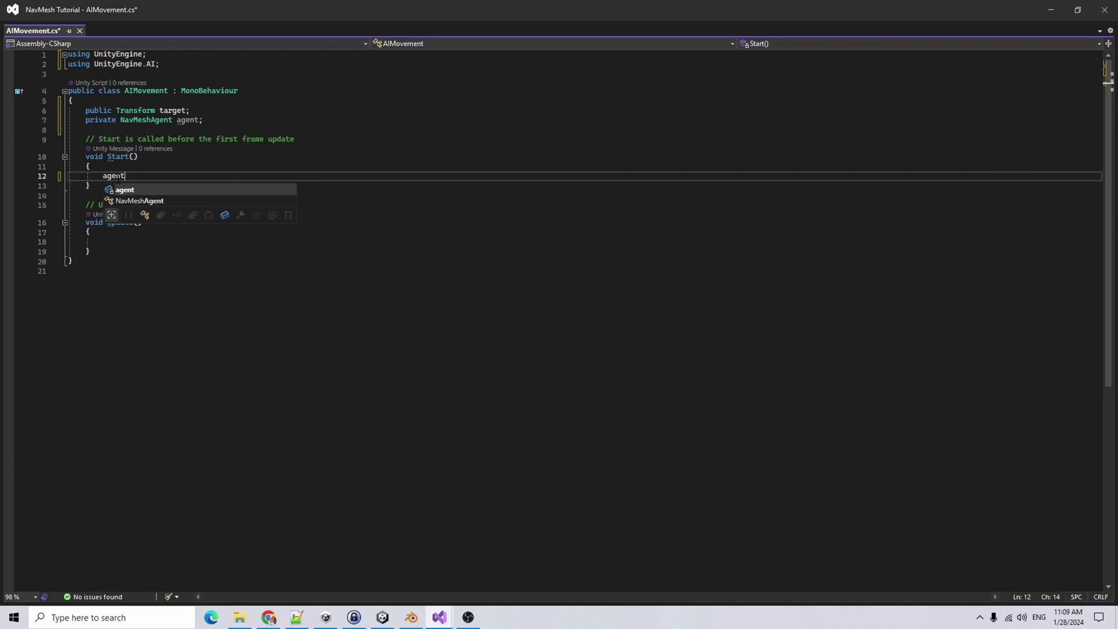
text(gent)
key(Tab)
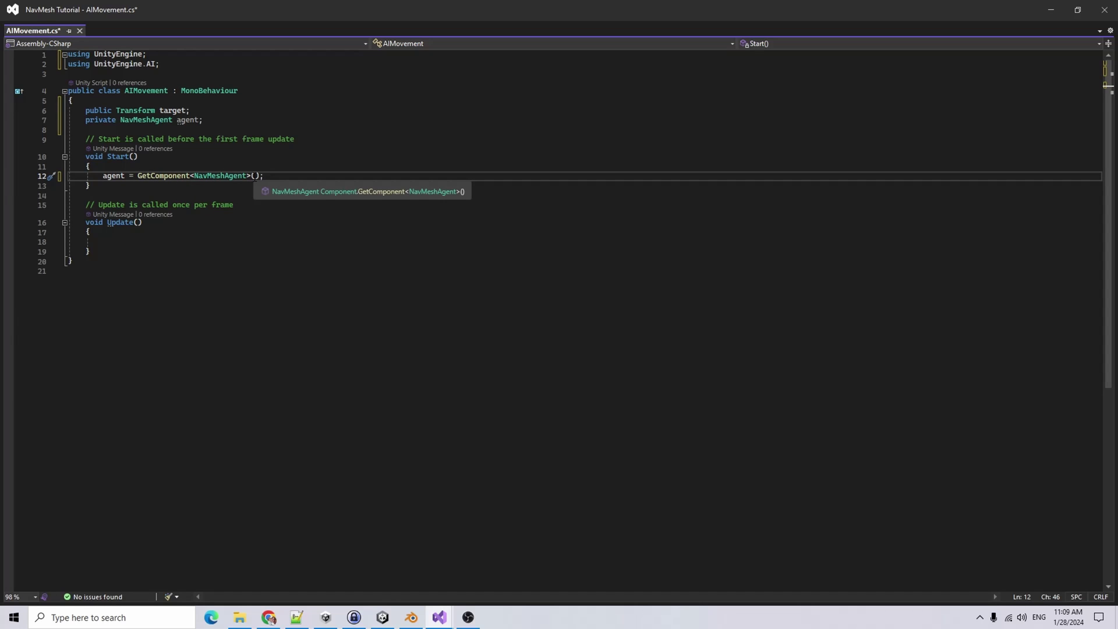
key(Up)
key(Up)
key(Up)
key(Up)
key(Up)
In Update, set agent.destination = target.position; and save the script
click(180, 249)
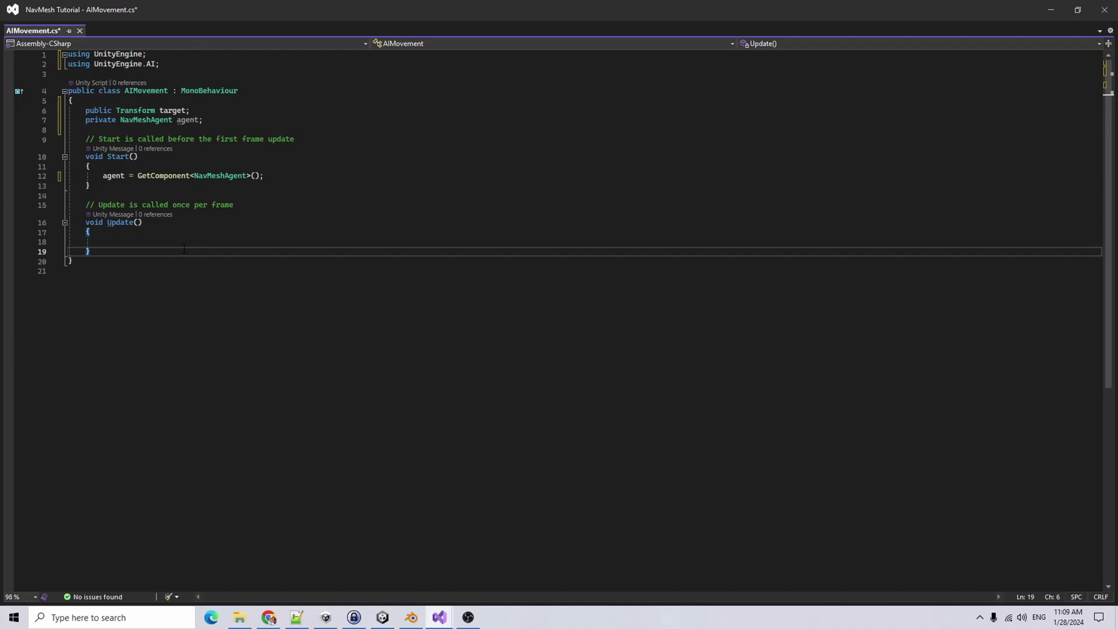
click(187, 241)
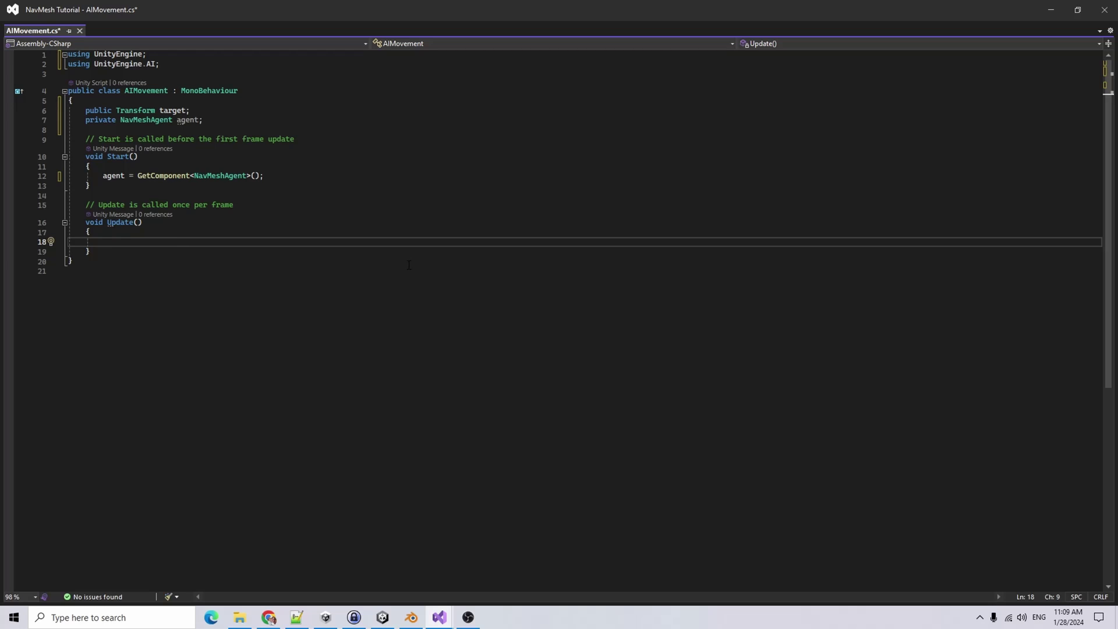
text(agent)
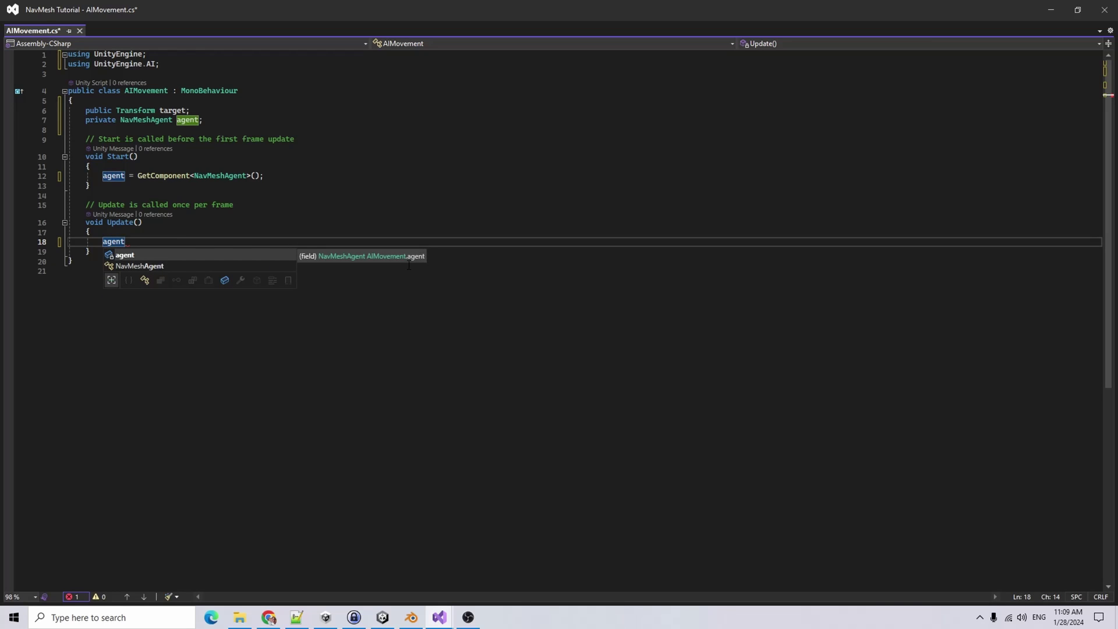
text(.)
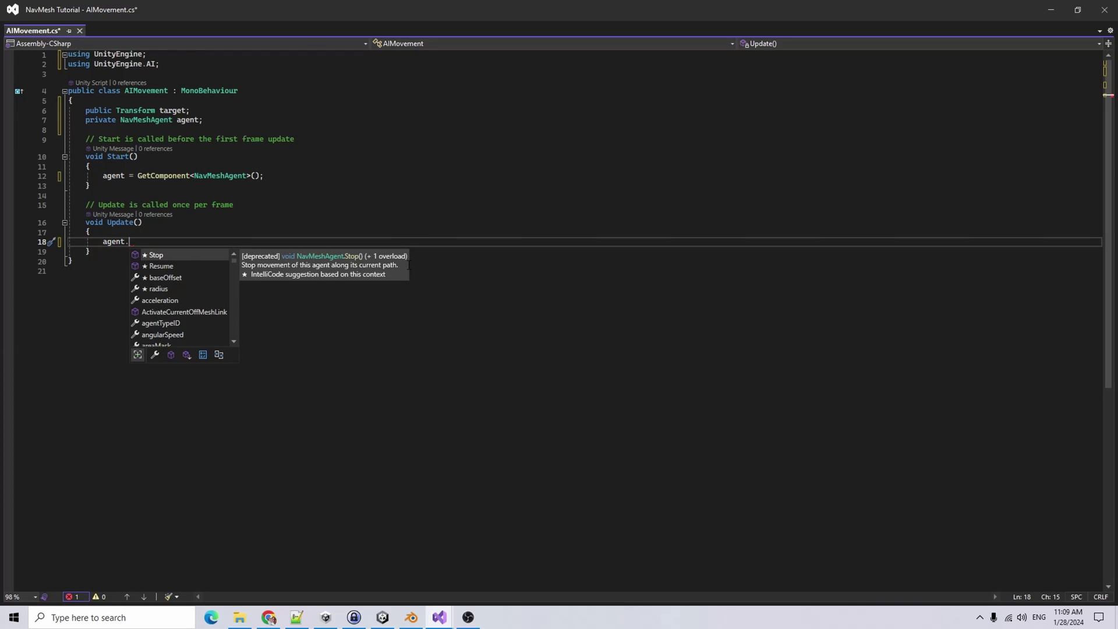
text(destination)
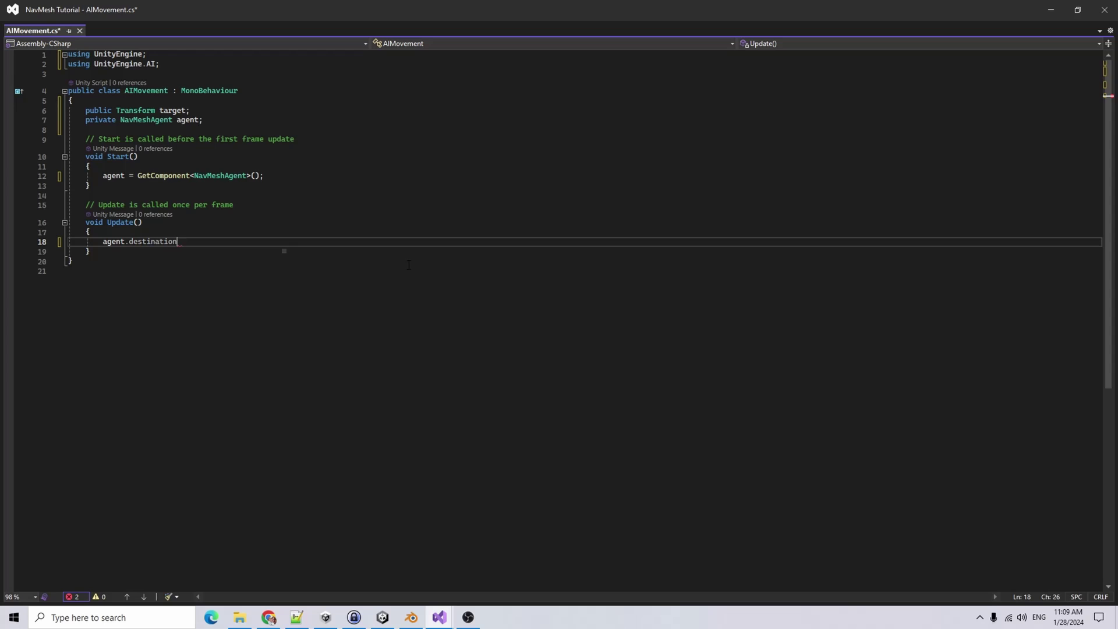
text( = tar)
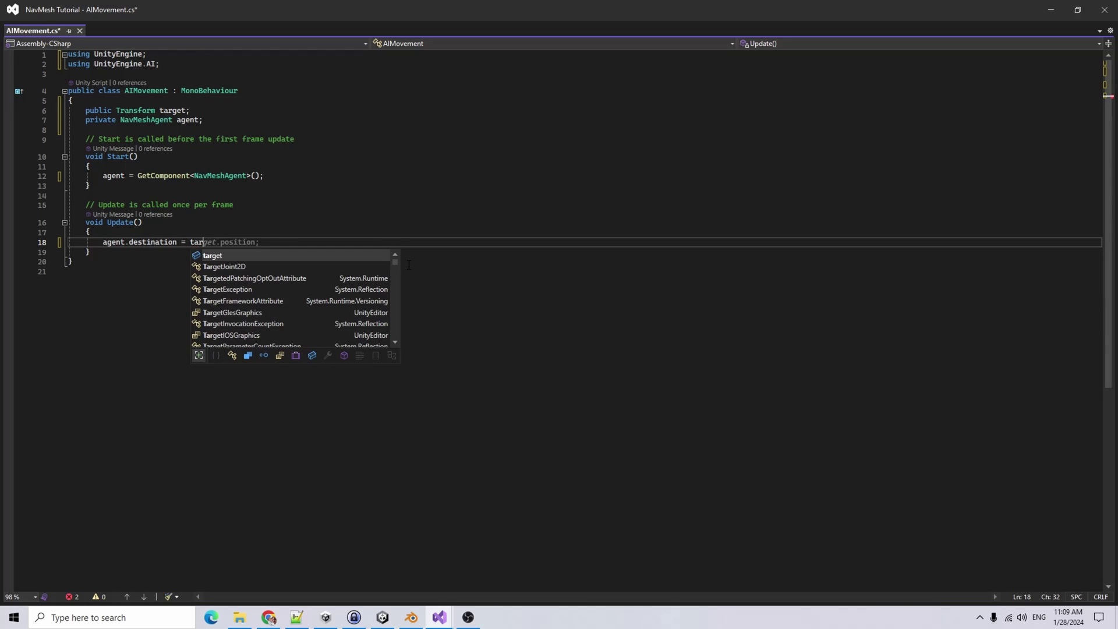
text(get)
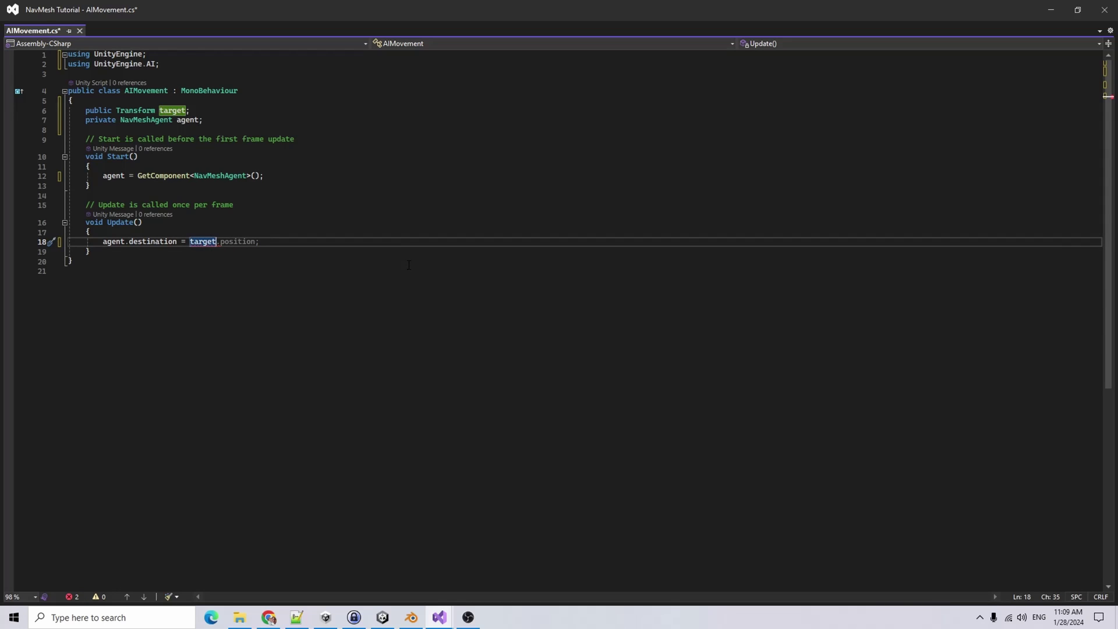
key(Tab)
key(ctrl+s)
drag(260, 241, 104, 242)
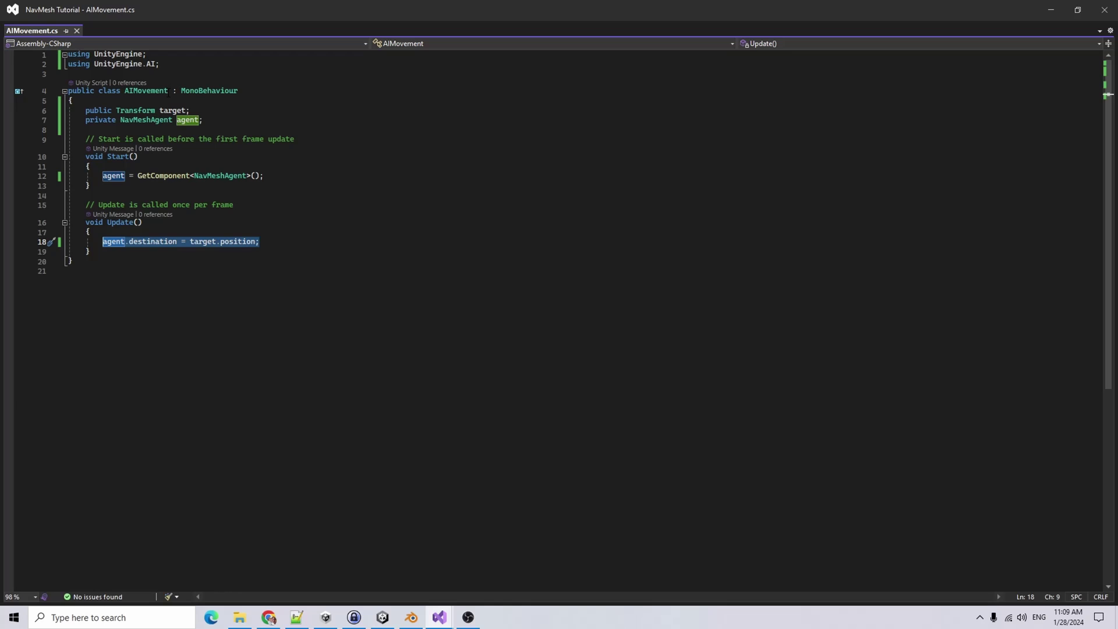
click(106, 253)
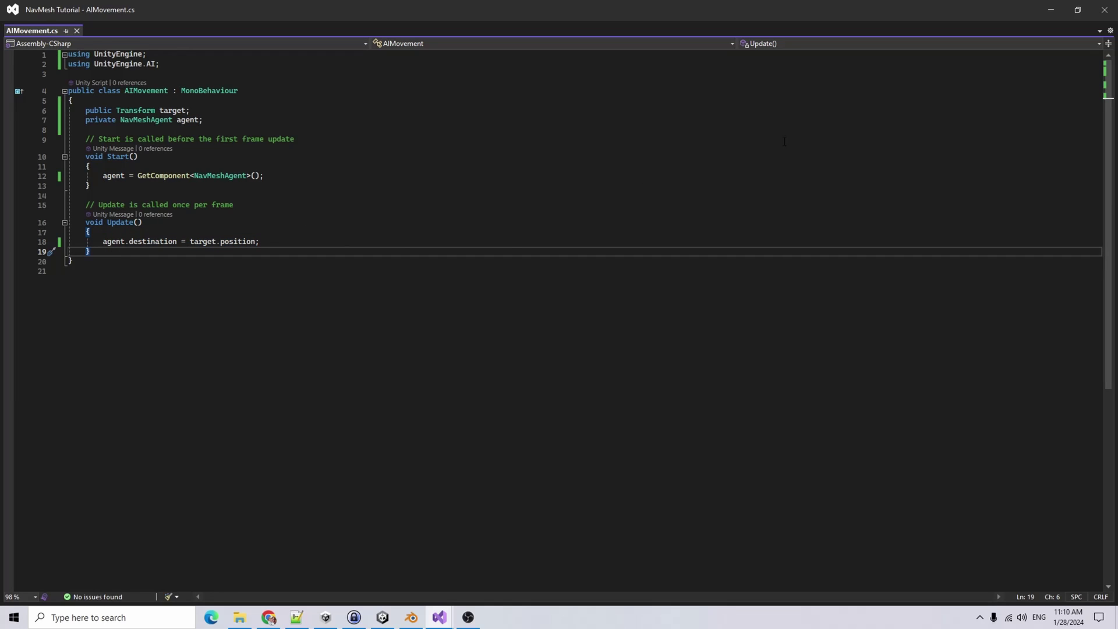
Back in Unity, drag Cheese into the Mouse's AI Movement Target field and switch to the Game view
click(1051, 8)
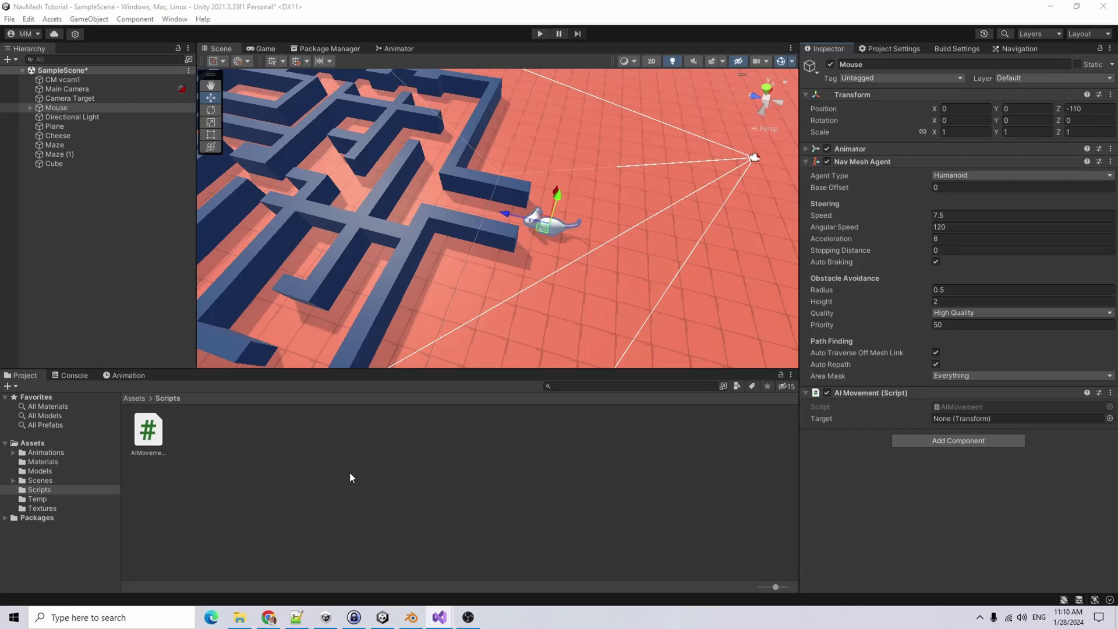
click(345, 454)
click(62, 109)
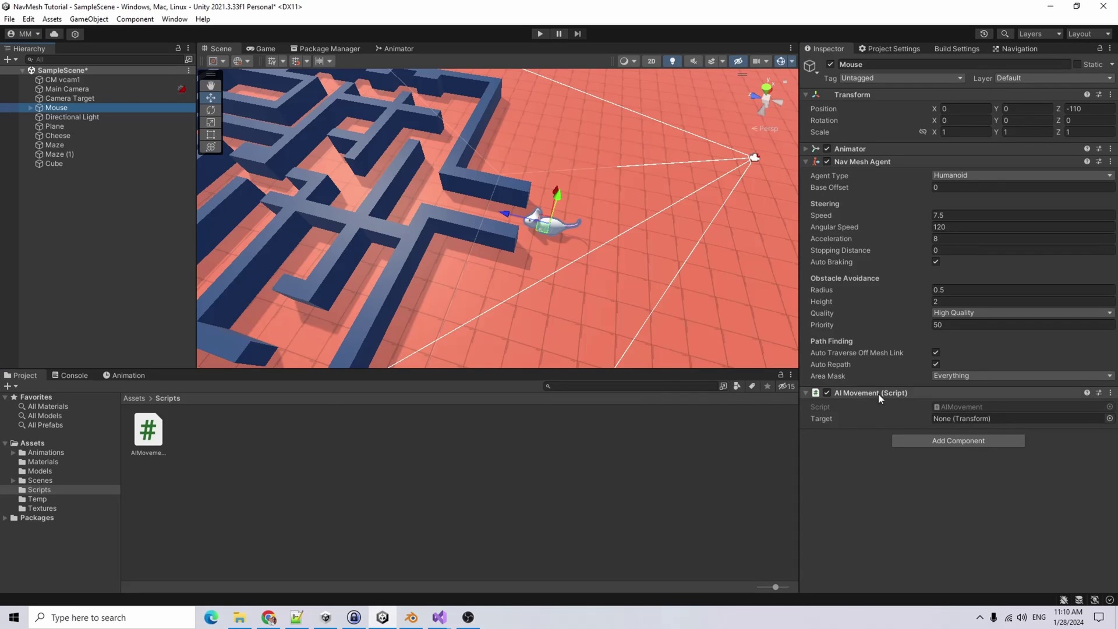
click(906, 161)
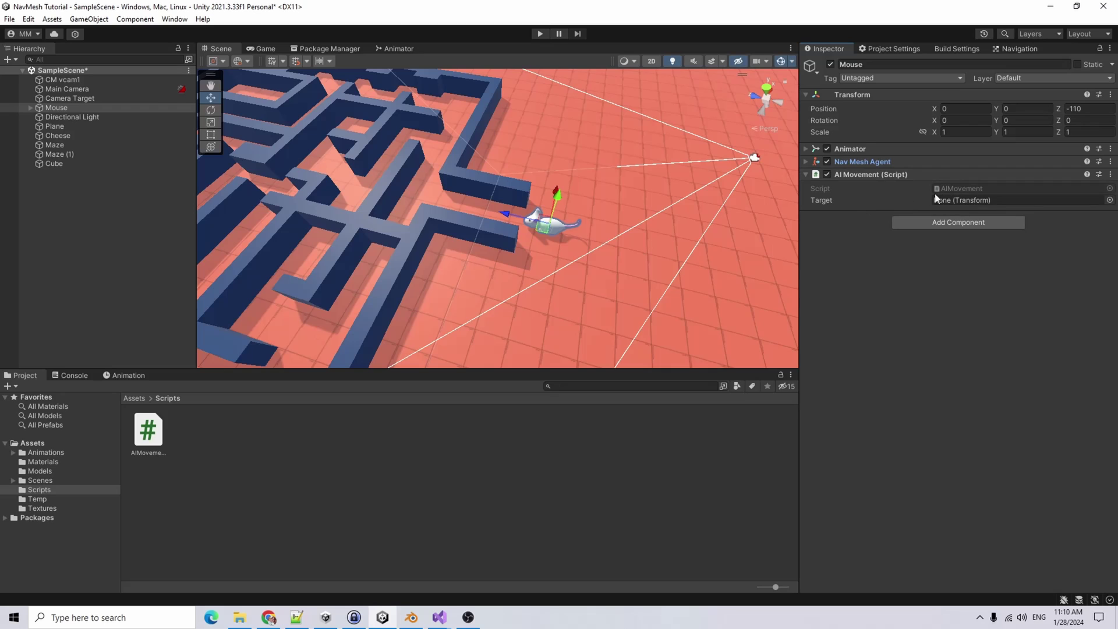
drag(59, 135, 973, 202)
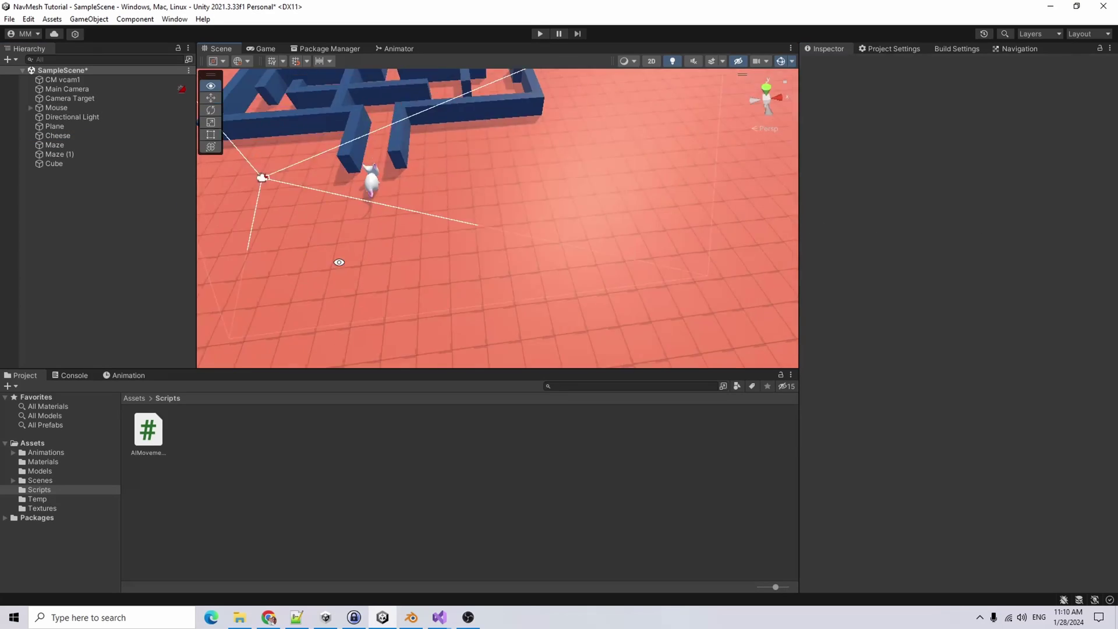
alt+drag(337, 259, 507, 303)
click(541, 33)
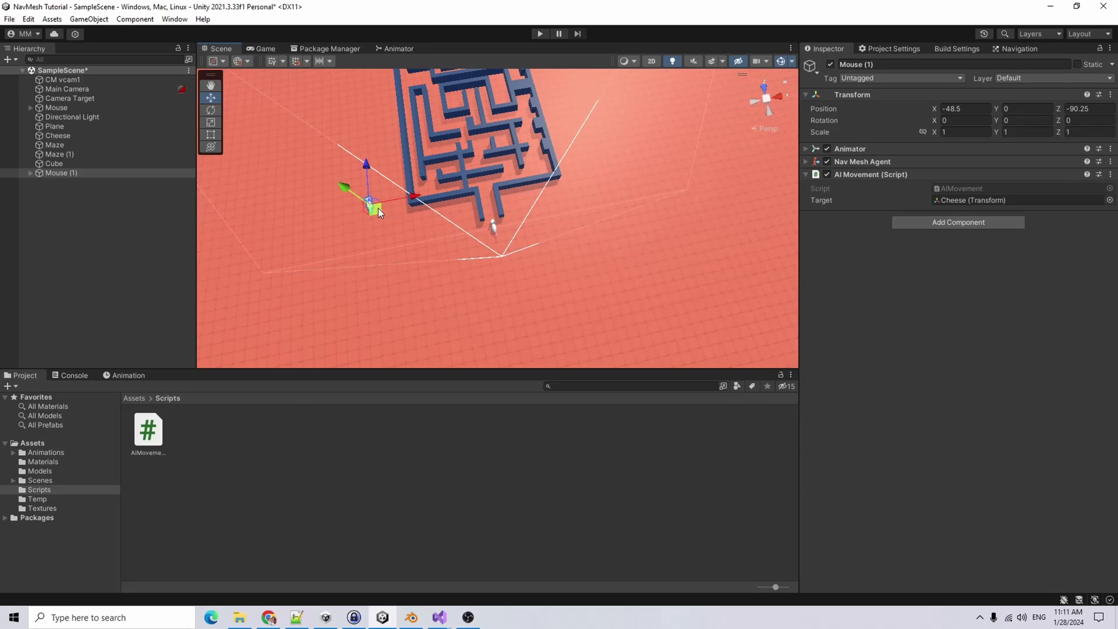
Duplicate the mouse twice and move the copies to new spots on the maze plane
key(ctrl+d)
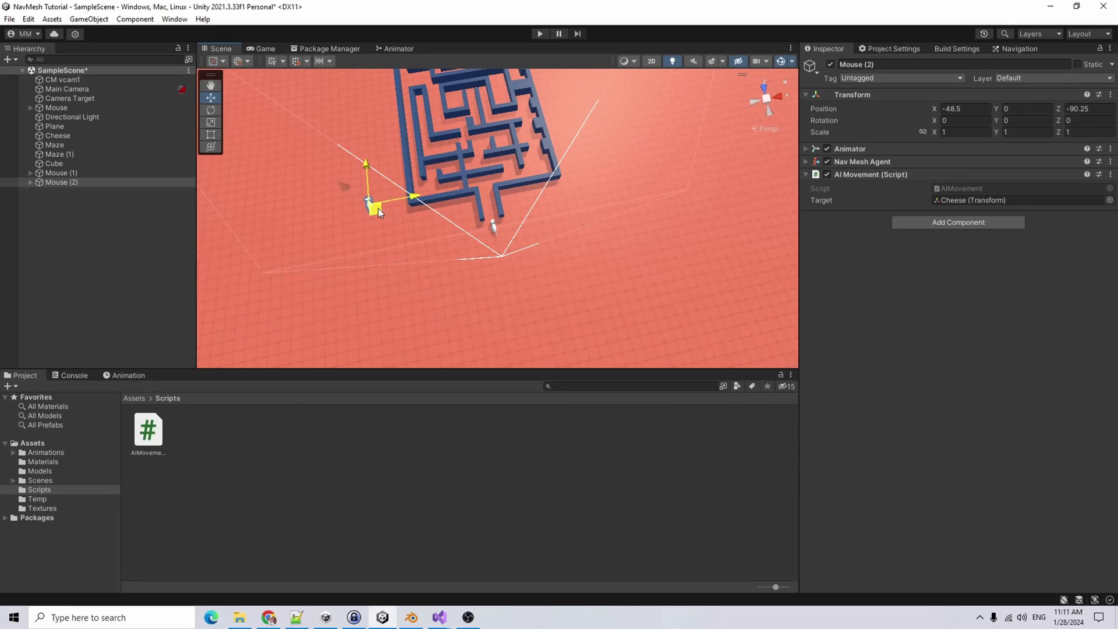
drag(378, 207, 489, 308)
key(ctrl+d)
key(ctrl+d)
key(ctrl+d)
key(ctrl+d)
key(ctrl+d)
key(ctrl+d)
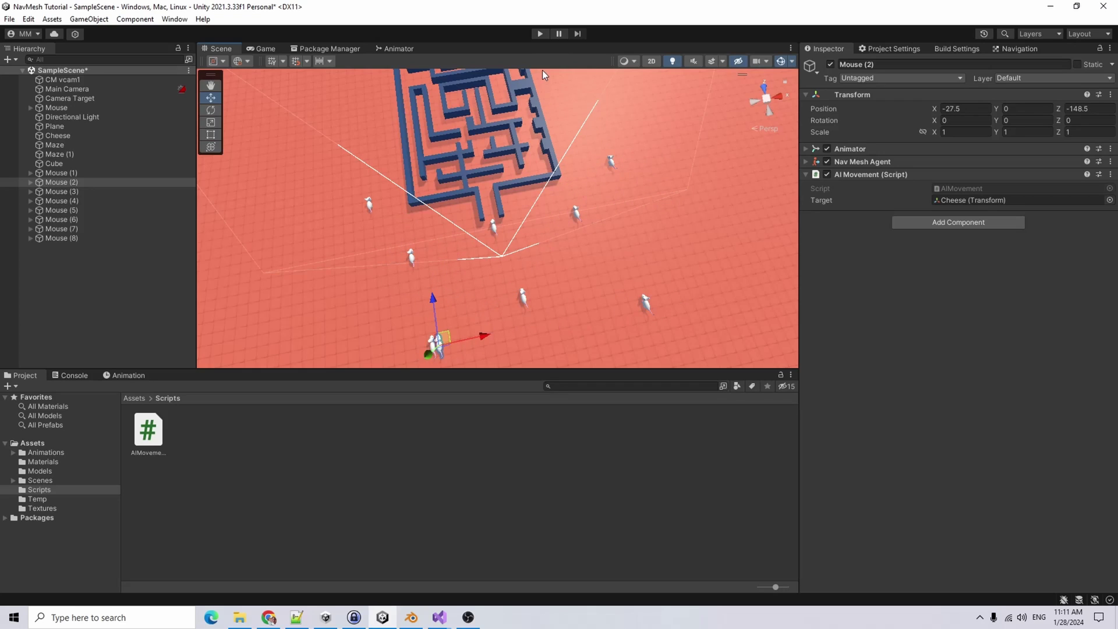
drag(438, 338, 582, 336)
Enter Play mode and survey the mice moving through the maze in the Scene view
key(ctrl+p)
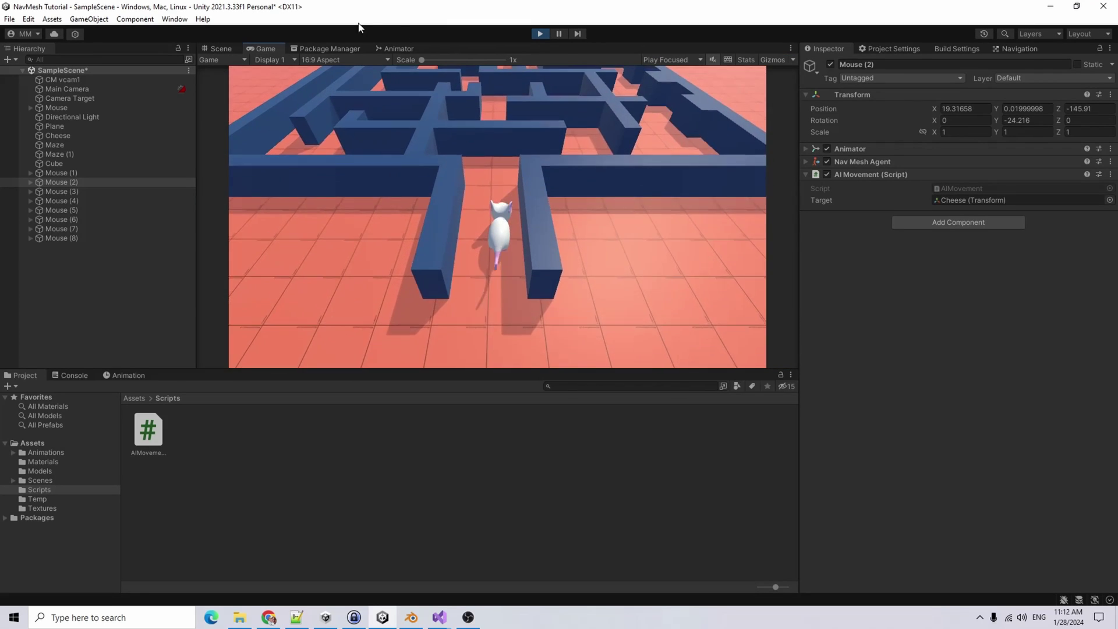
click(216, 49)
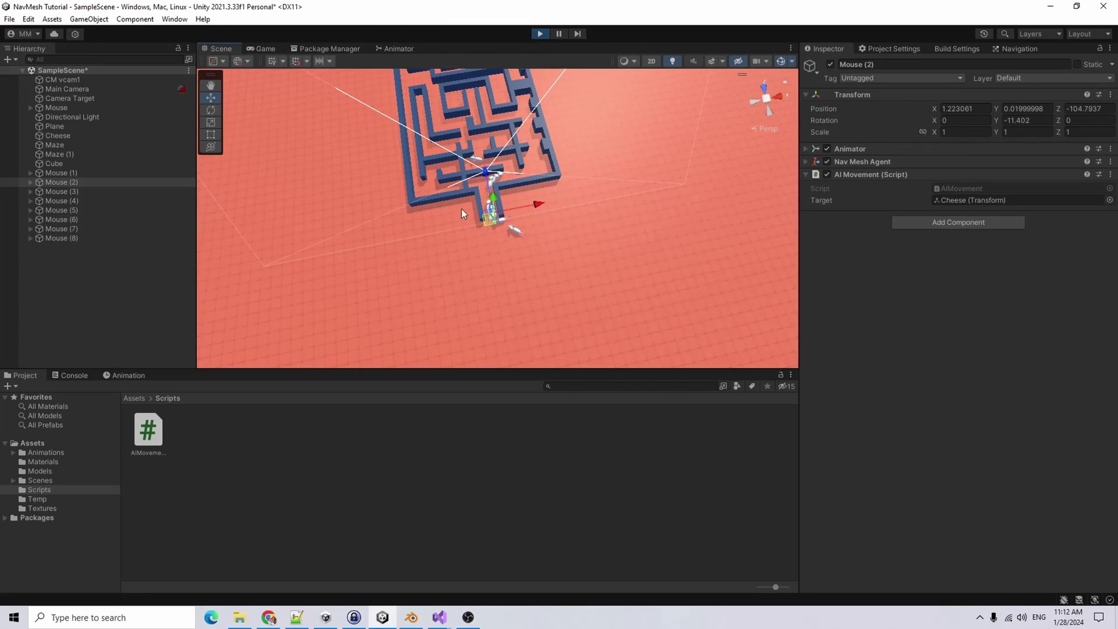
click(145, 285)
scroll(547, 179, up, 3)
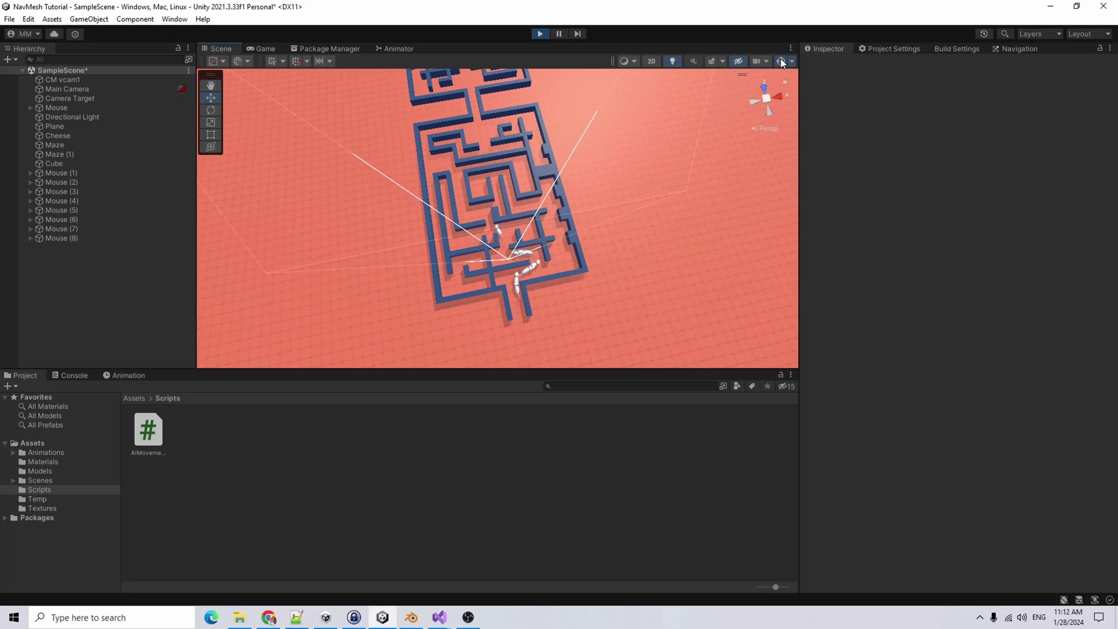
middle_drag(518, 208, 492, 238)
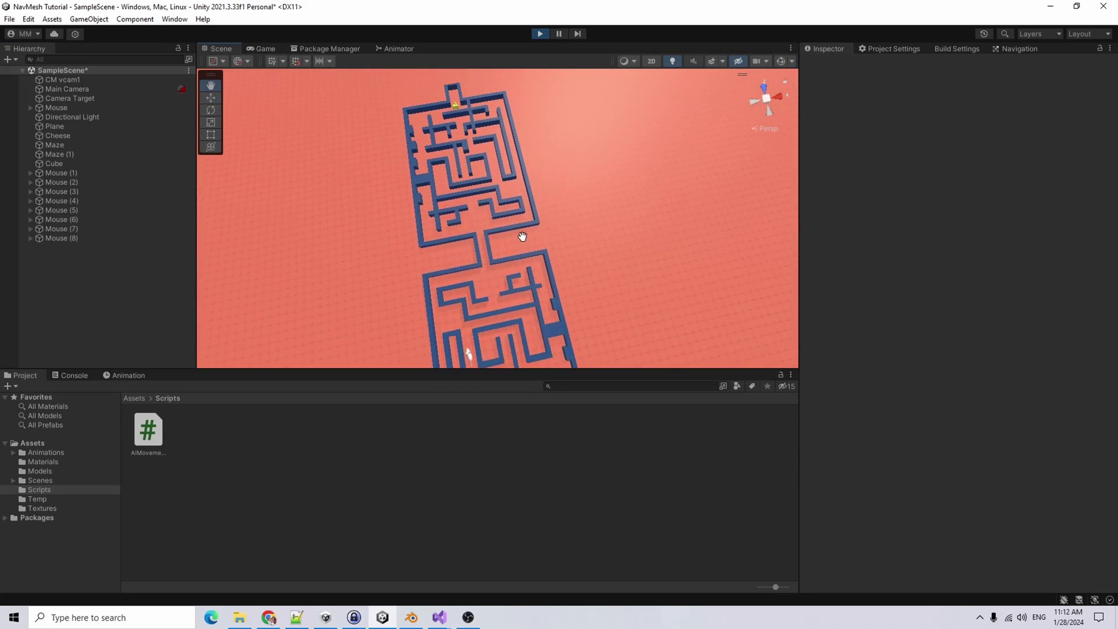
Follow the original Mouse walking toward the cheese, alternating between Scene and Game views
click(439, 241)
key(ctrl+2)
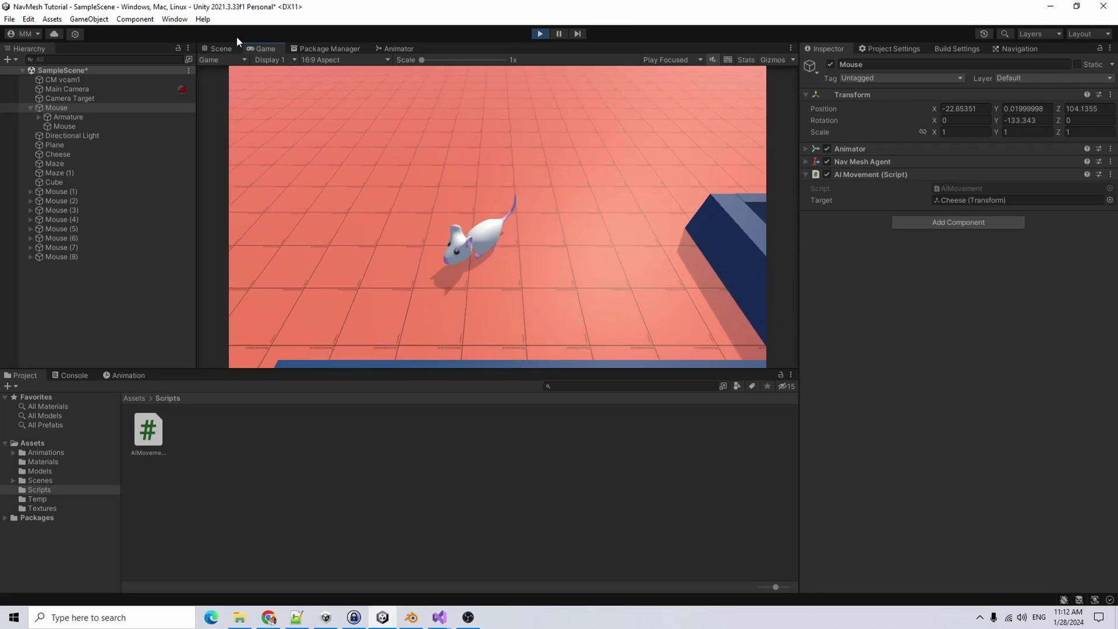
click(216, 49)
scroll(530, 181, up, 3)
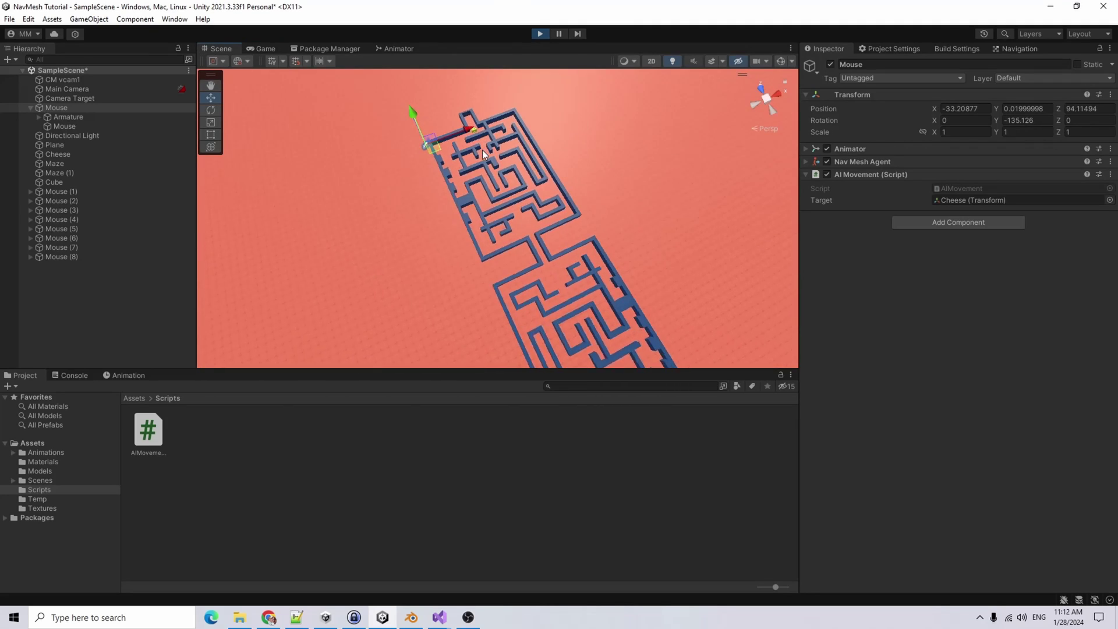
middle_drag(530, 181, 550, 277)
scroll(463, 194, up, 2)
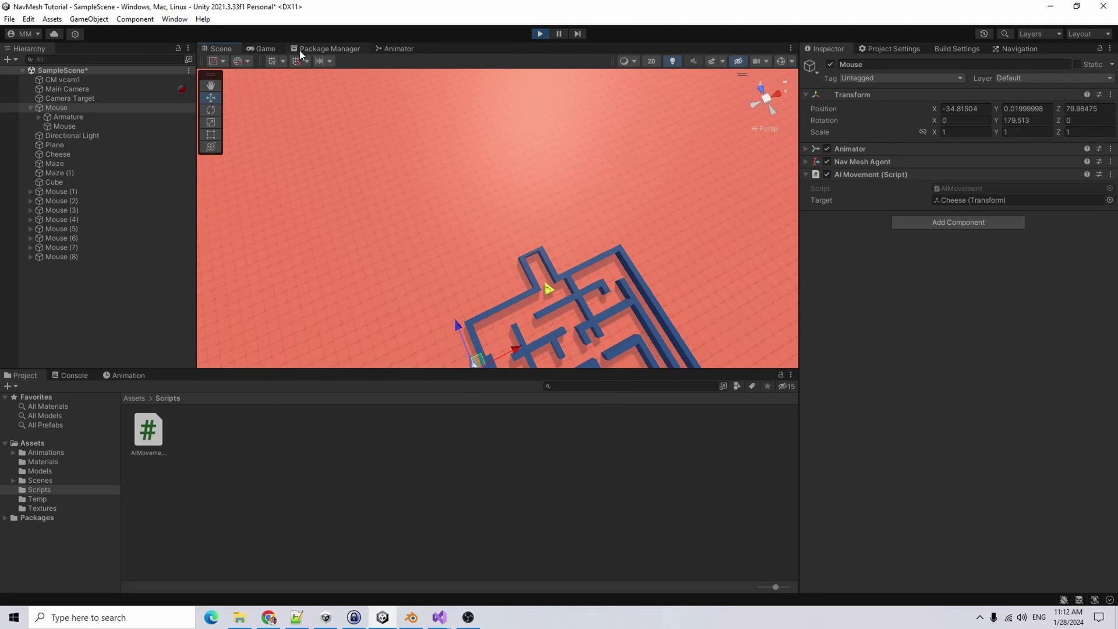
click(265, 49)
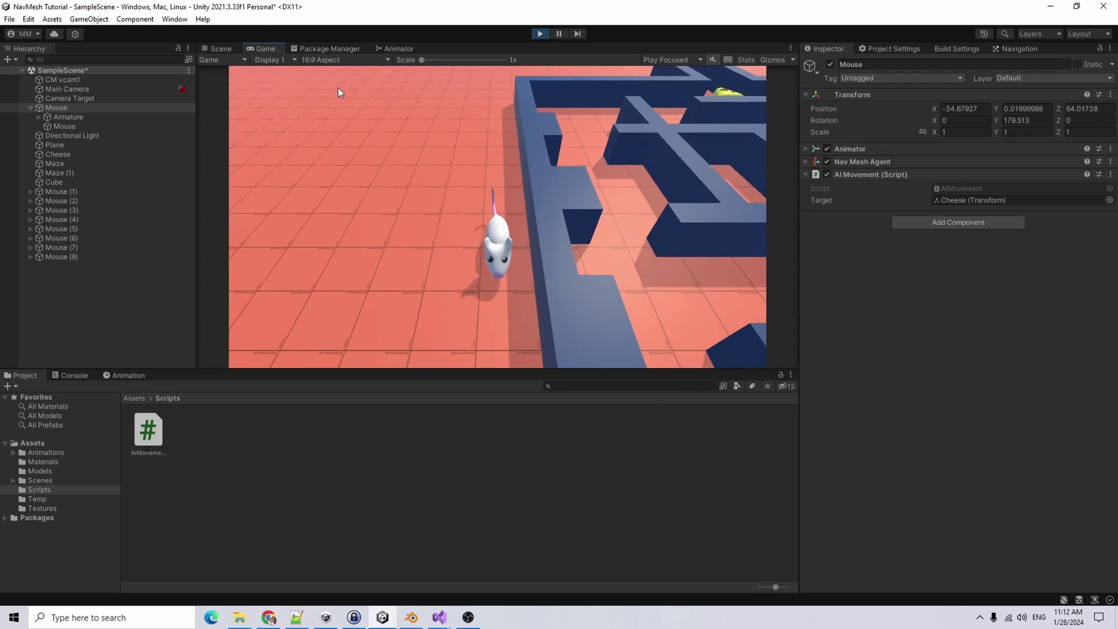